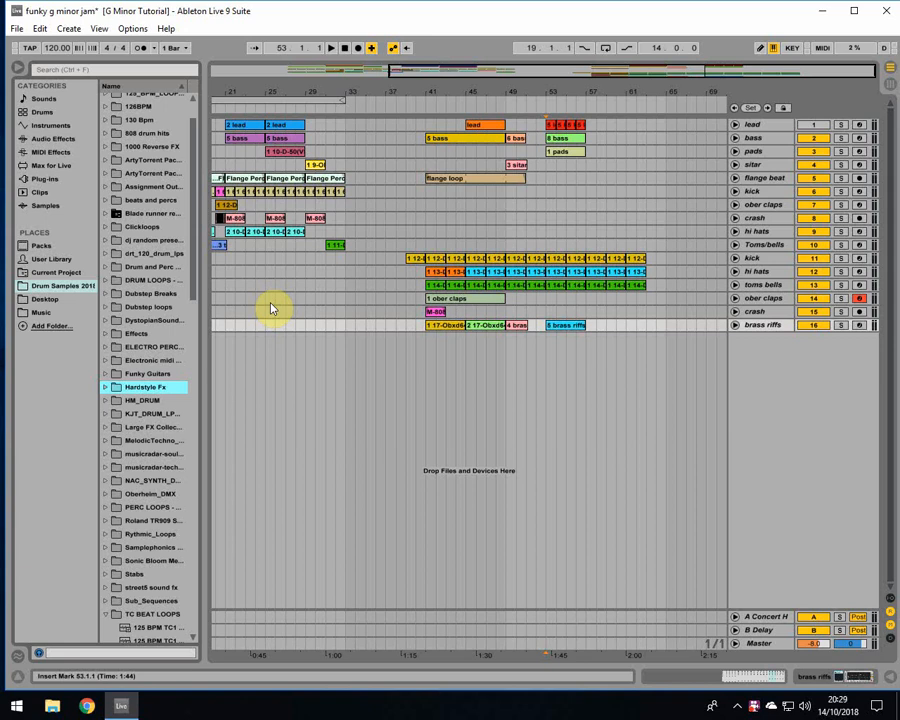
- In the brass riffs clip at bar 53, lower the first three A2 bass notes of clip bar 9 to G2
left_click(560, 328)
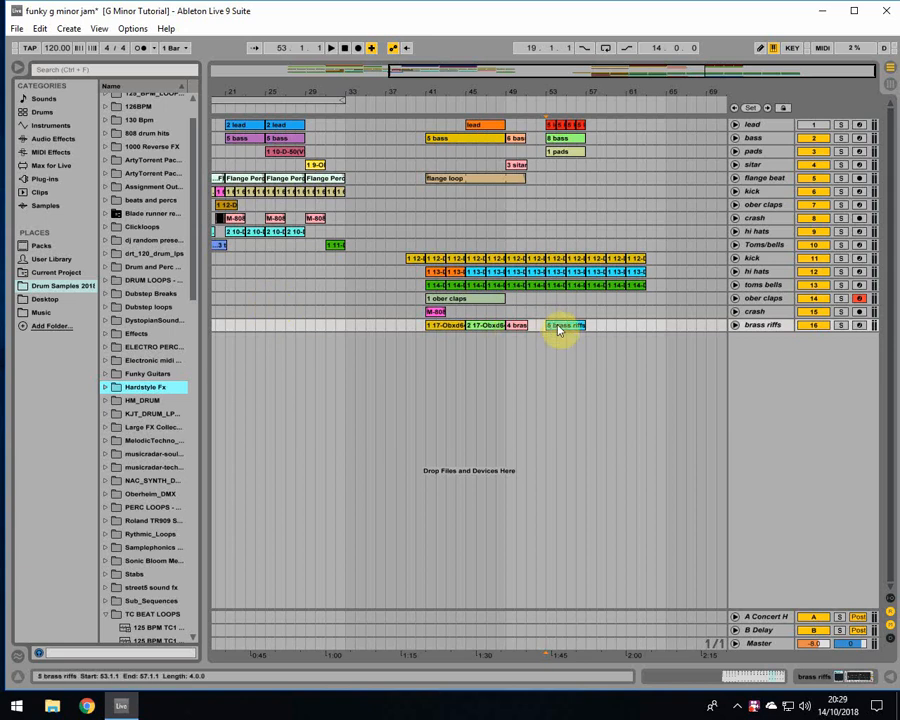
double_click(560, 330)
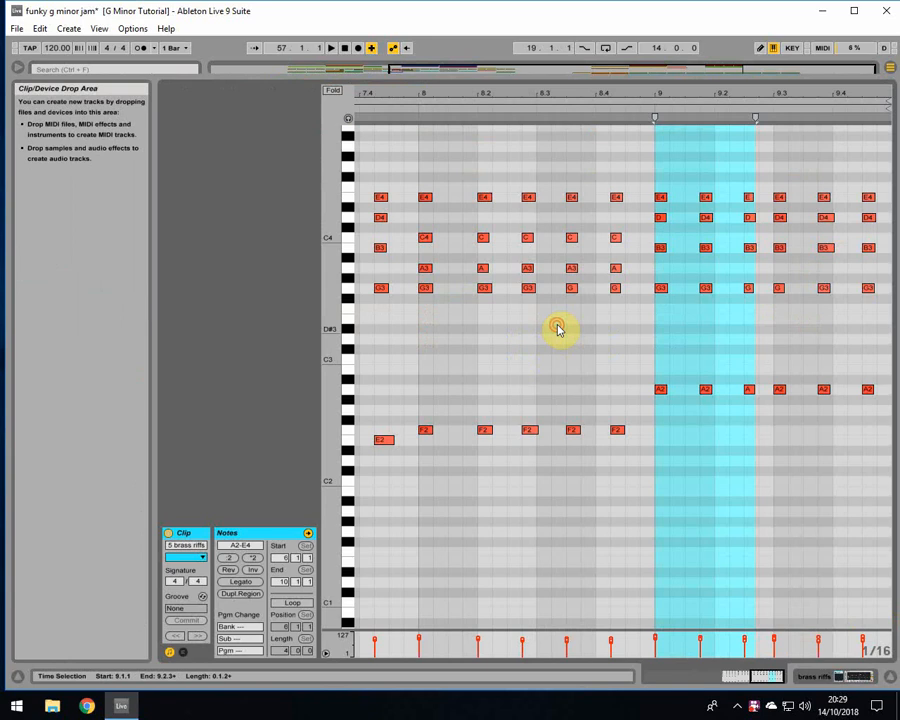
left_click(682, 352)
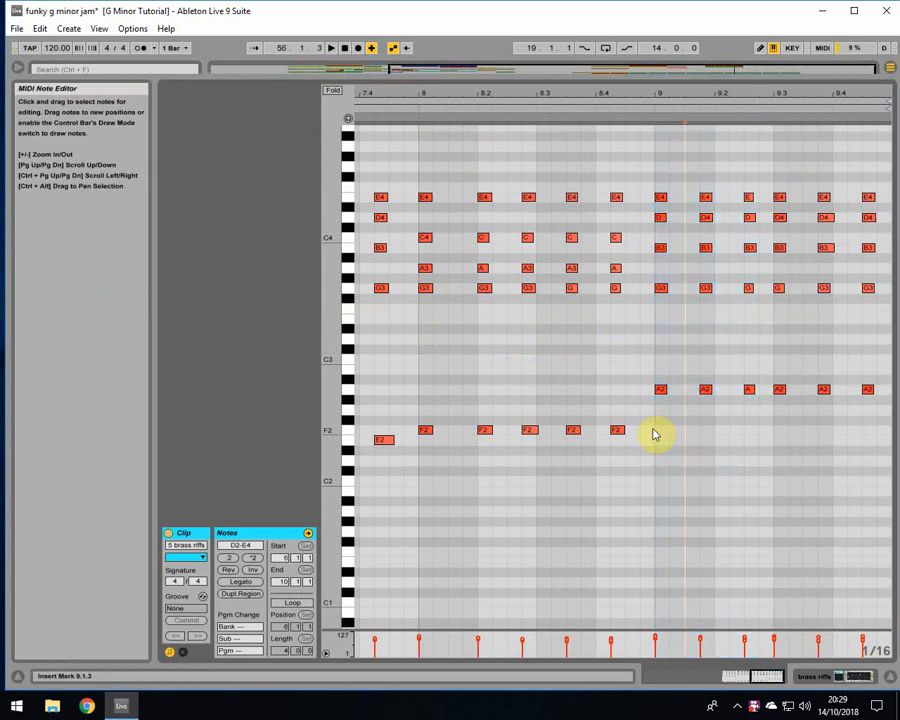
left_click_drag(655, 416, 758, 380)
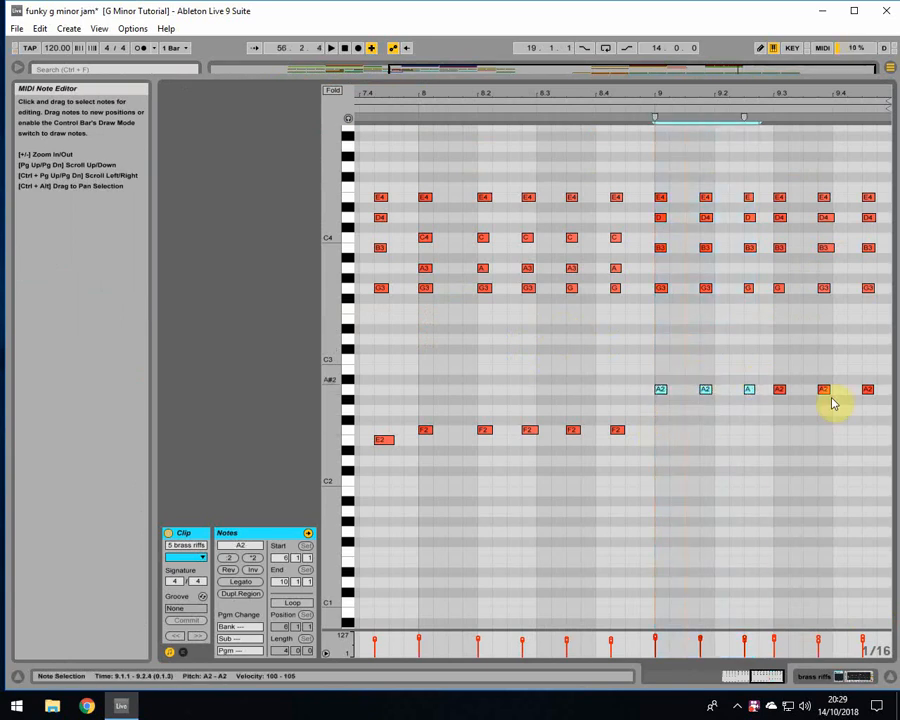
left_click(868, 404)
left_click_drag(654, 410, 751, 388)
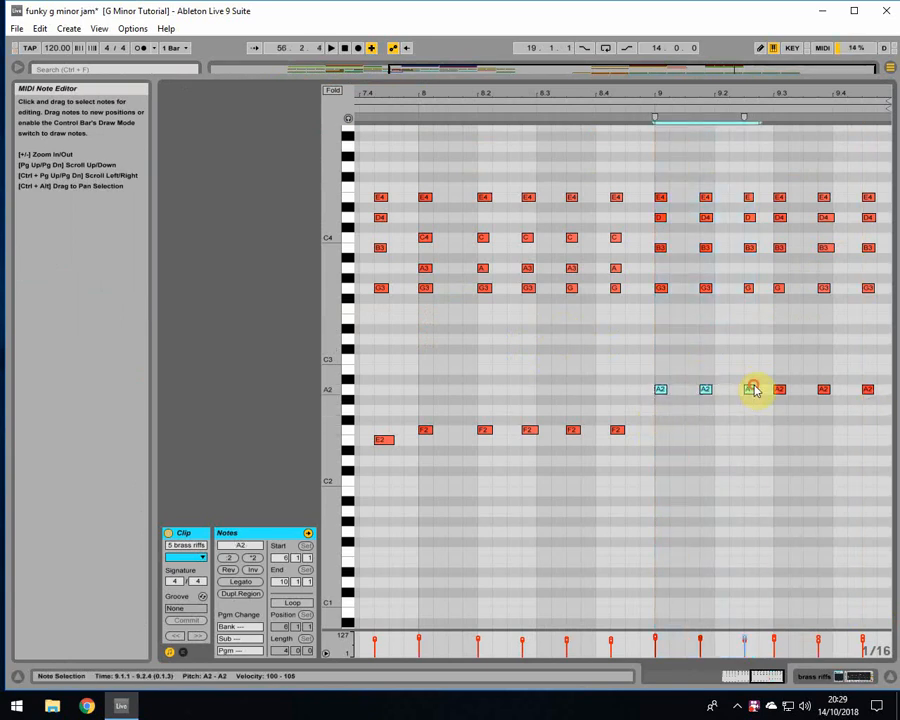
left_click(662, 391)
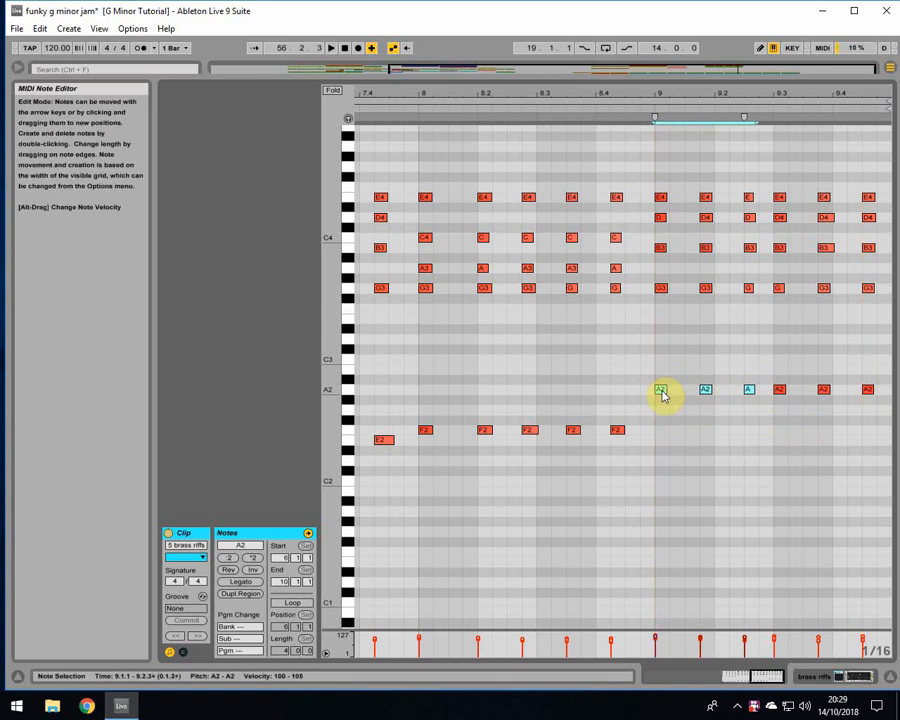
left_click_drag(662, 391, 659, 410)
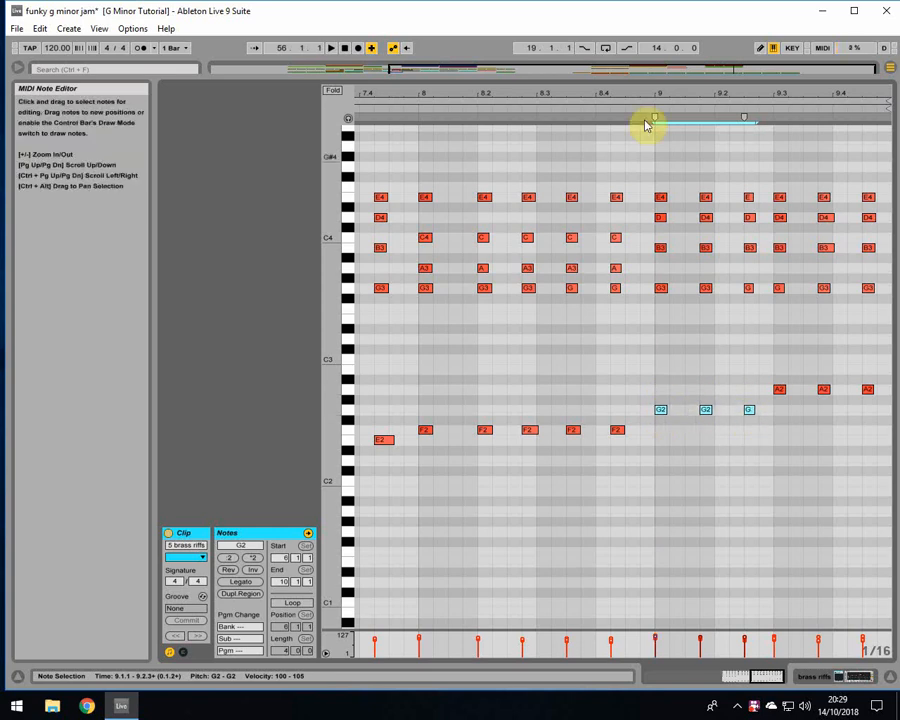
- Audition the edited ending of the brass riffs clip, including with its track soloed, and return to the full arrangement with solo off
key("space")
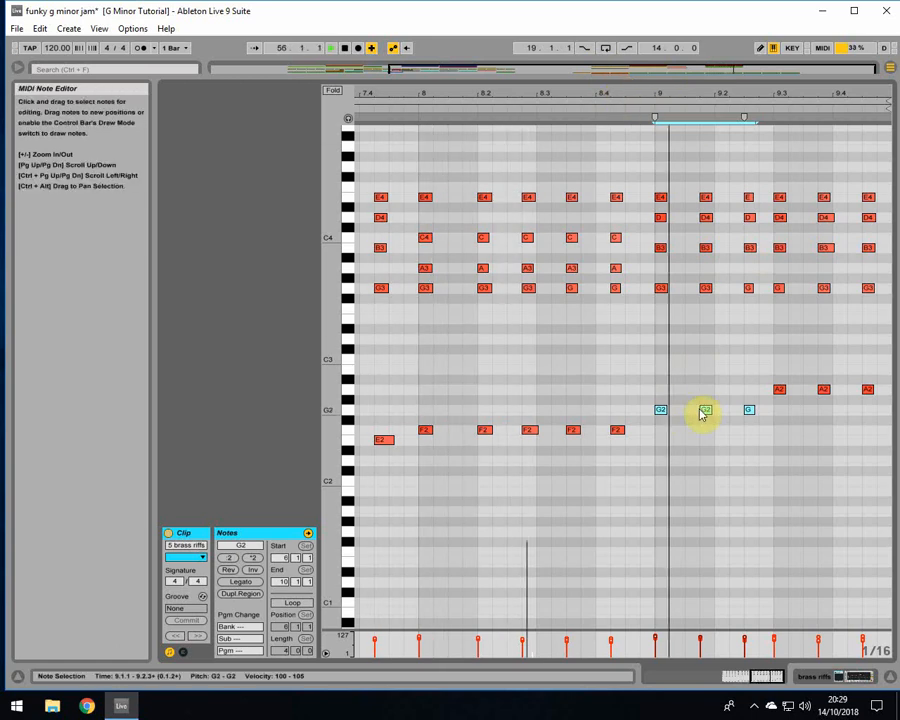
key("space")
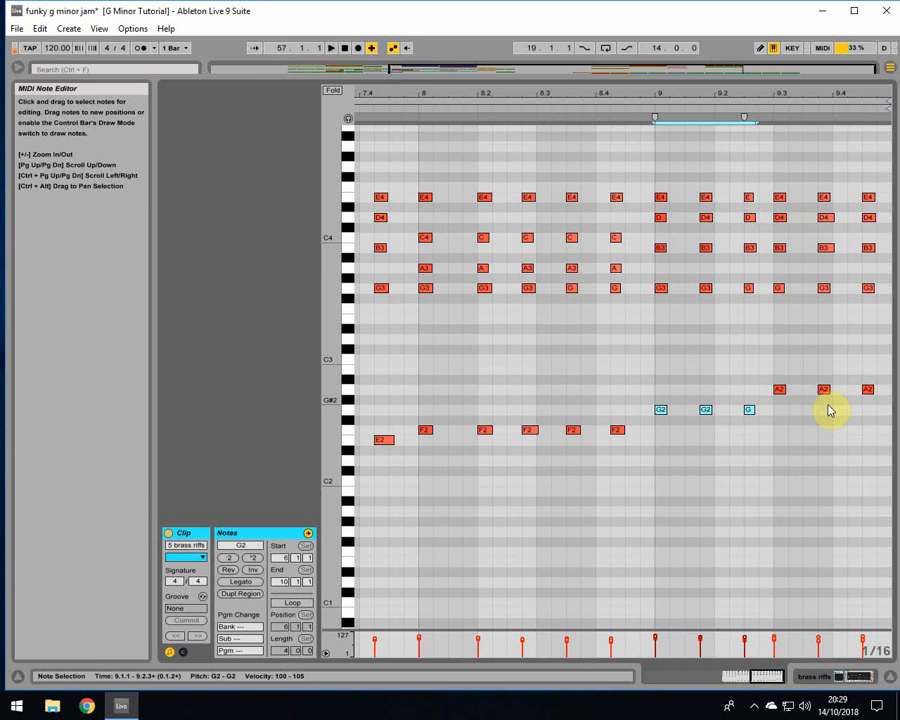
left_click(888, 683)
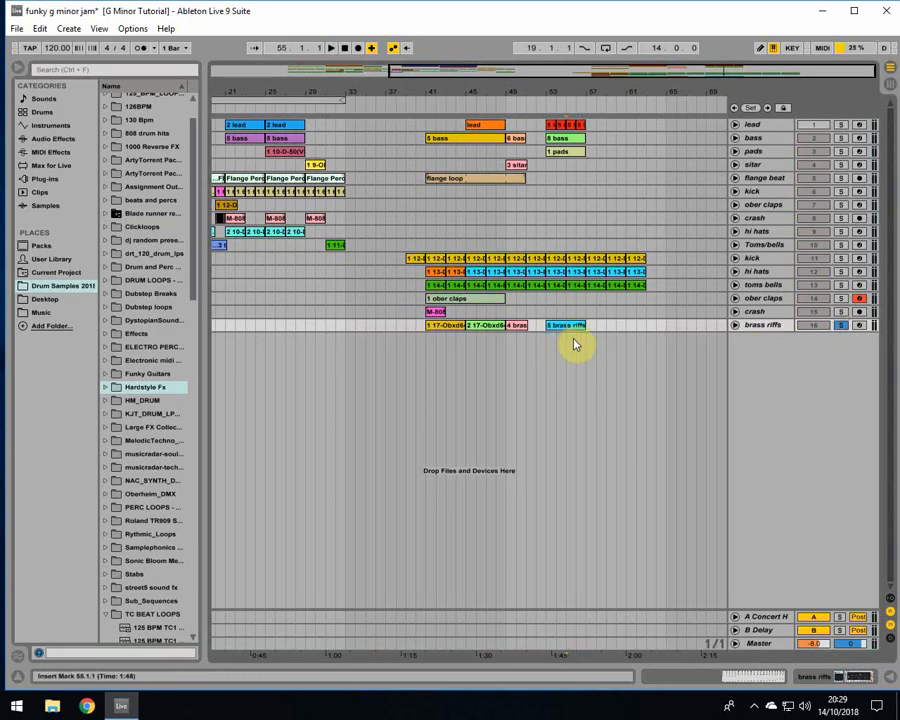
double_click(570, 326)
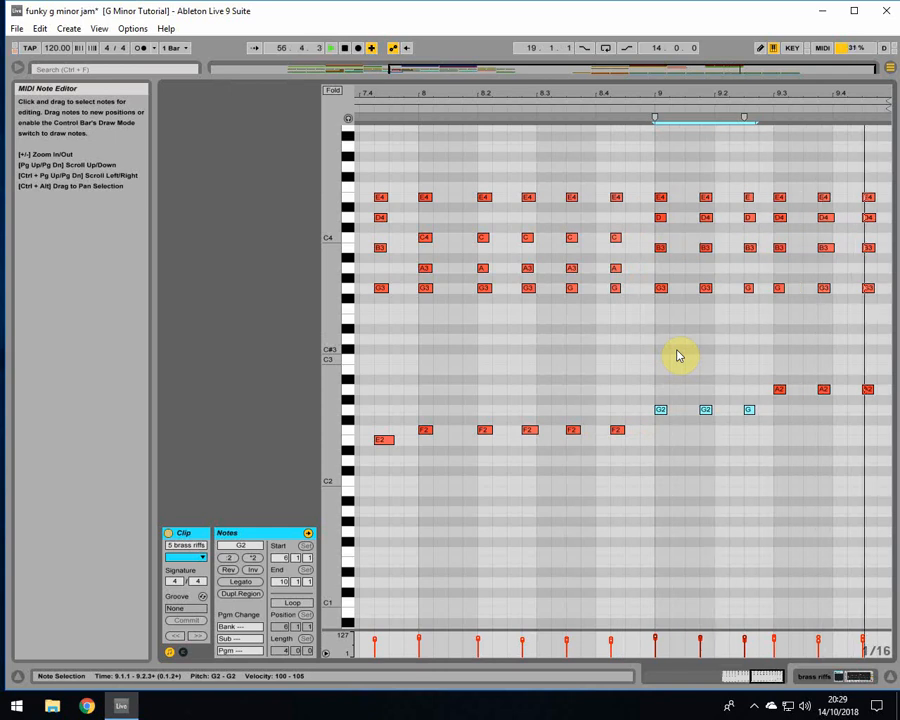
key("space")
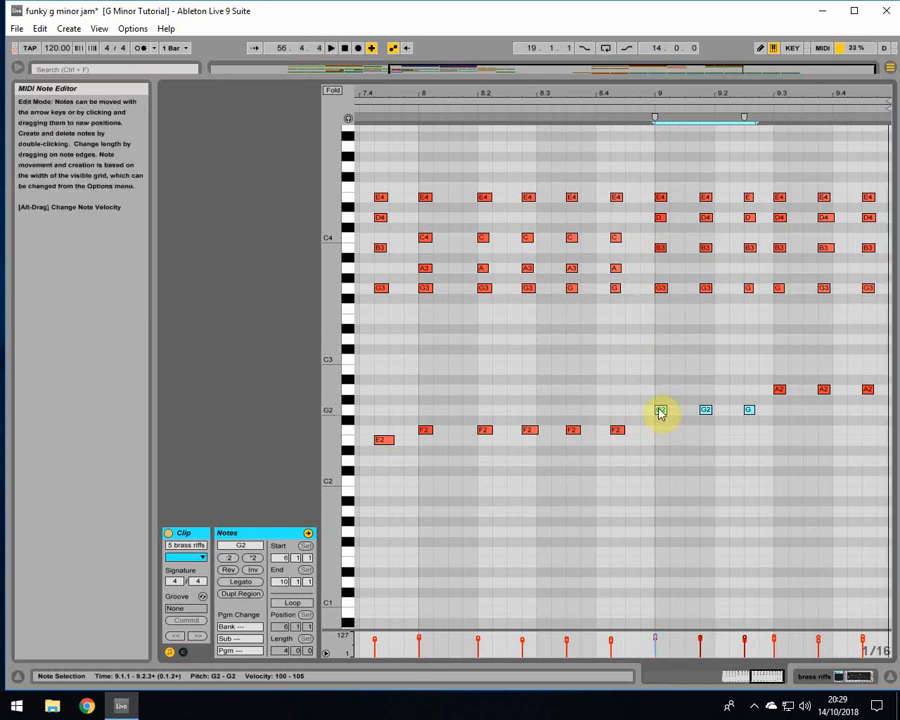
left_click(883, 676)
left_click(843, 325)
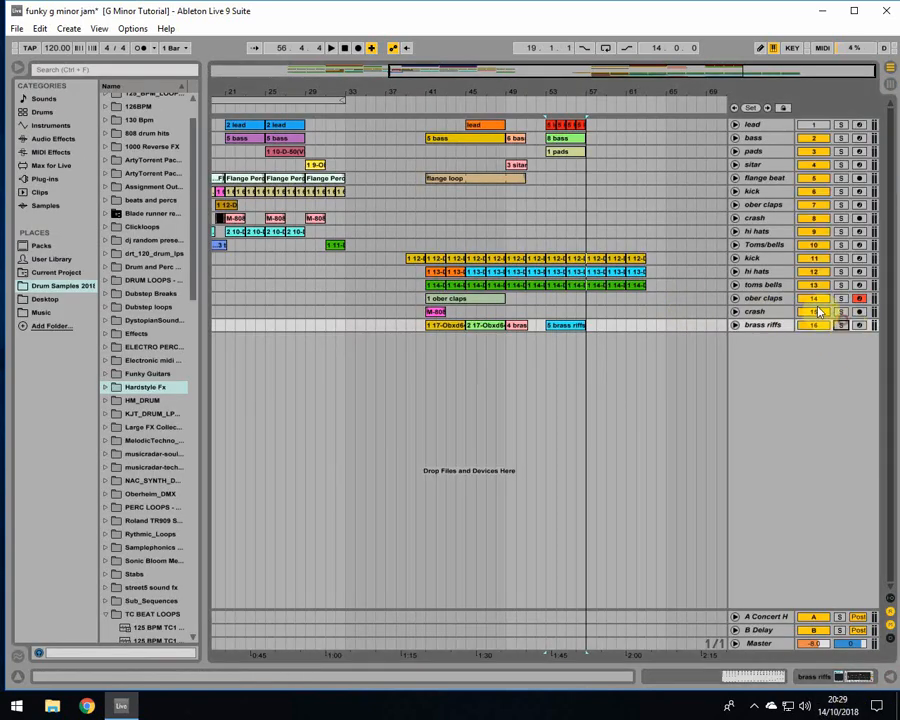
- Examine the existing ober claps clip in bars 41 to 49 and focus the arrangement on that section
left_click(780, 299)
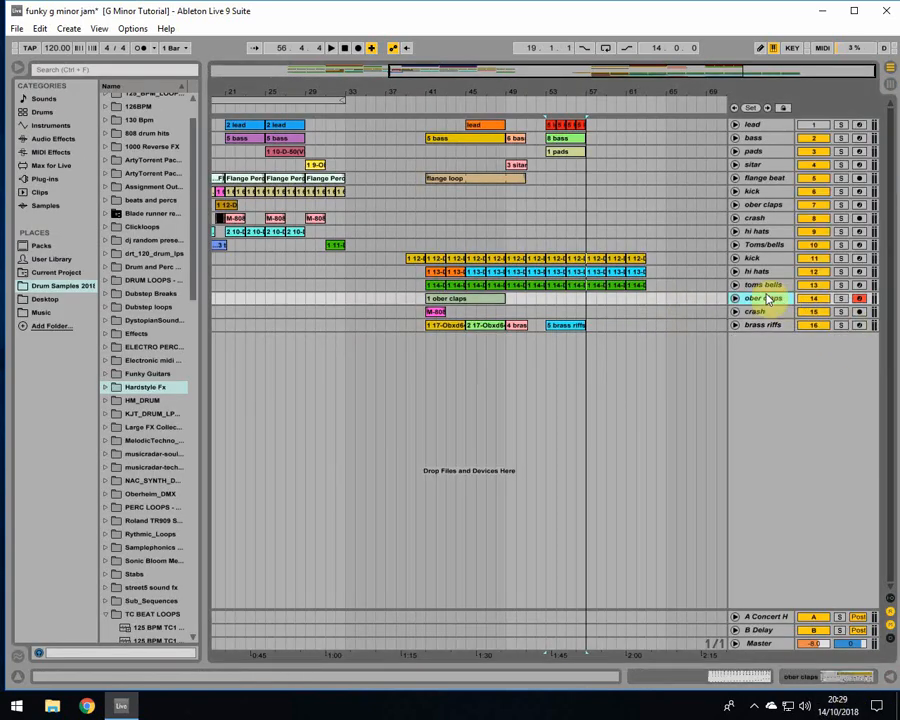
left_click(465, 299)
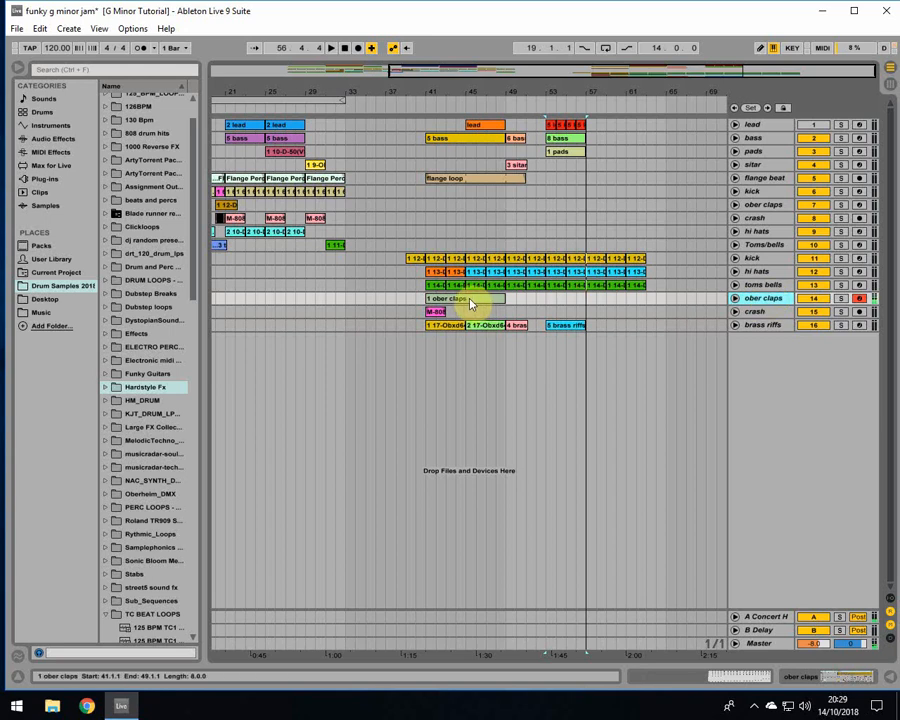
left_click(734, 299)
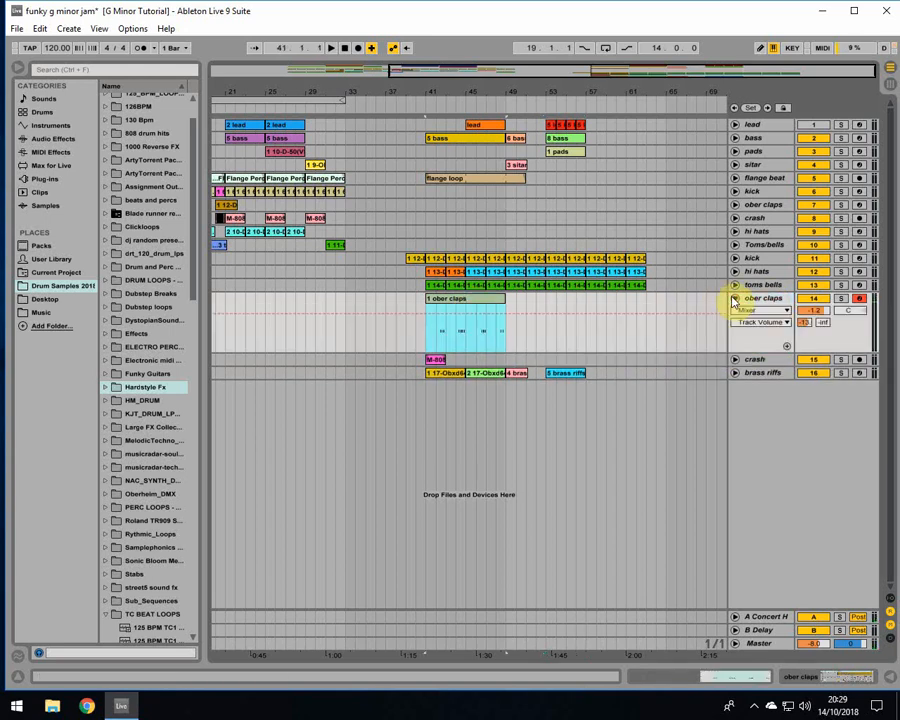
left_click(734, 299)
key("z")
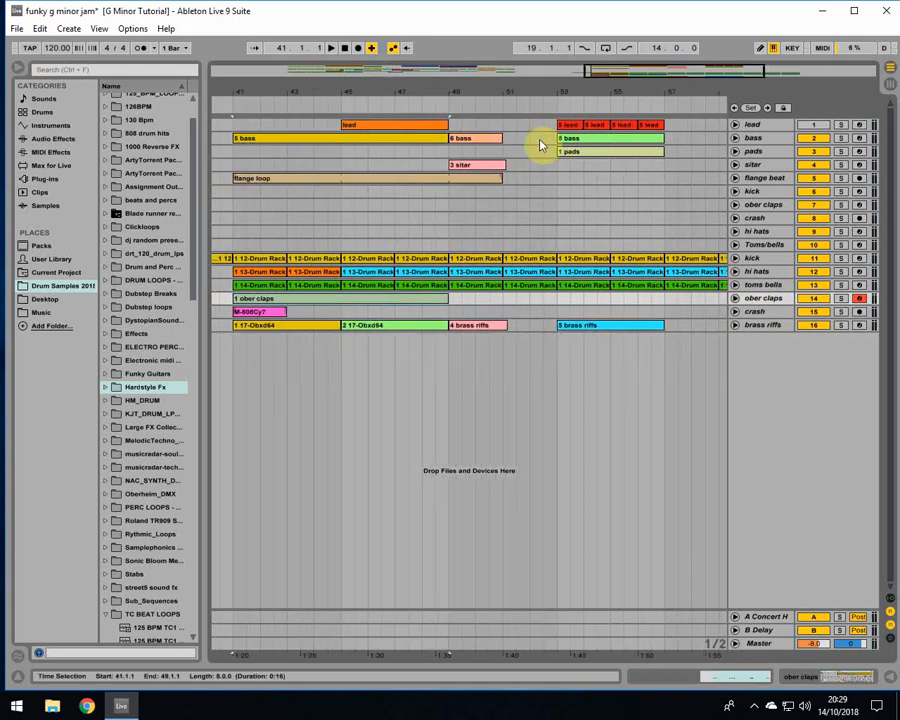
- Reactivate the lead track and place the insert mark at bar 52 on the ober claps track
left_click(522, 305)
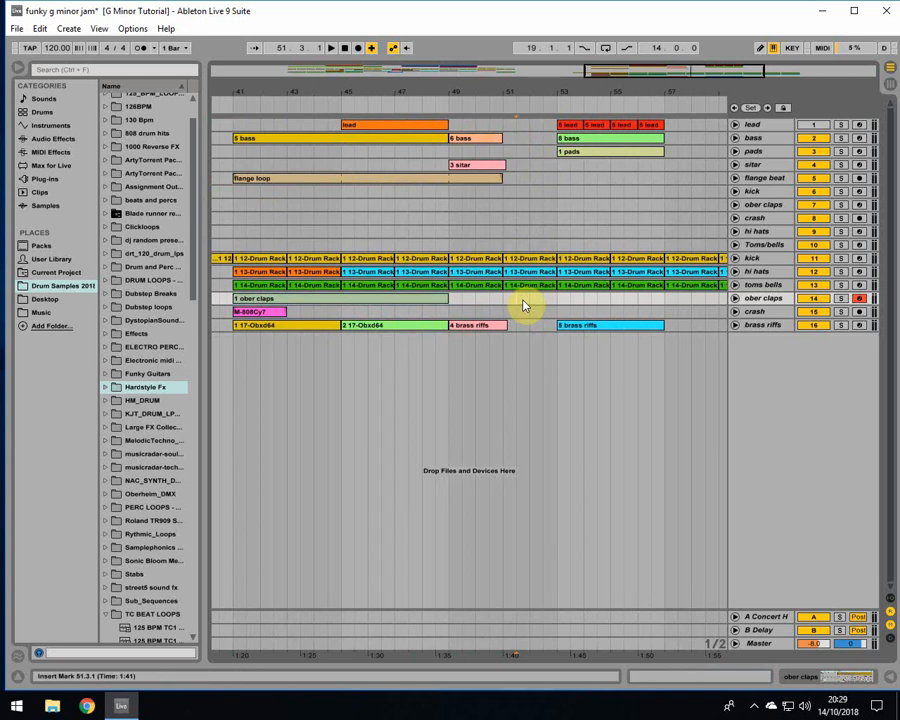
left_click(576, 121)
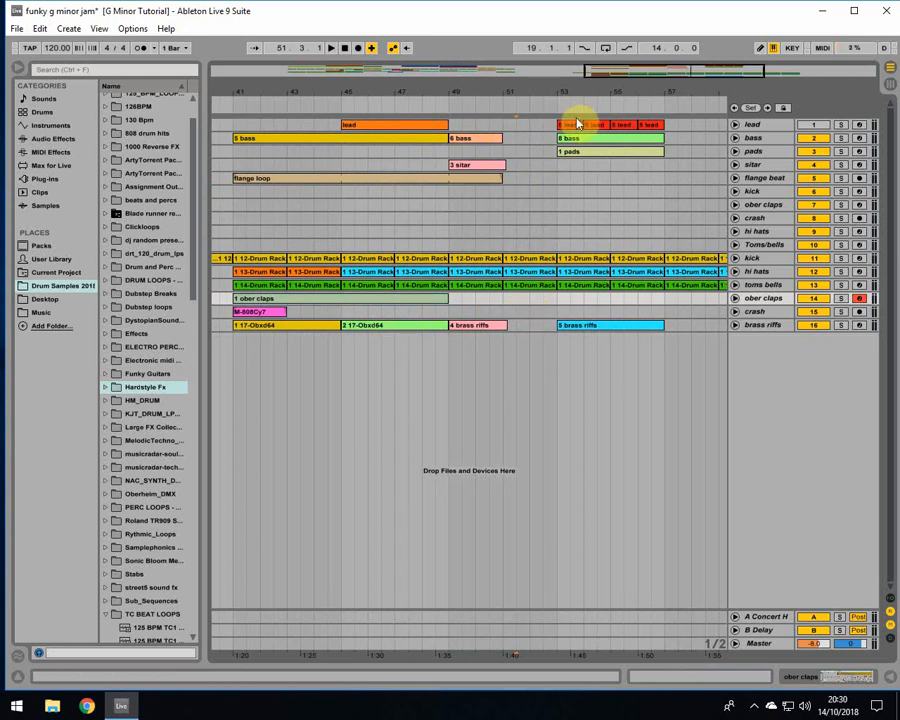
left_click(526, 305)
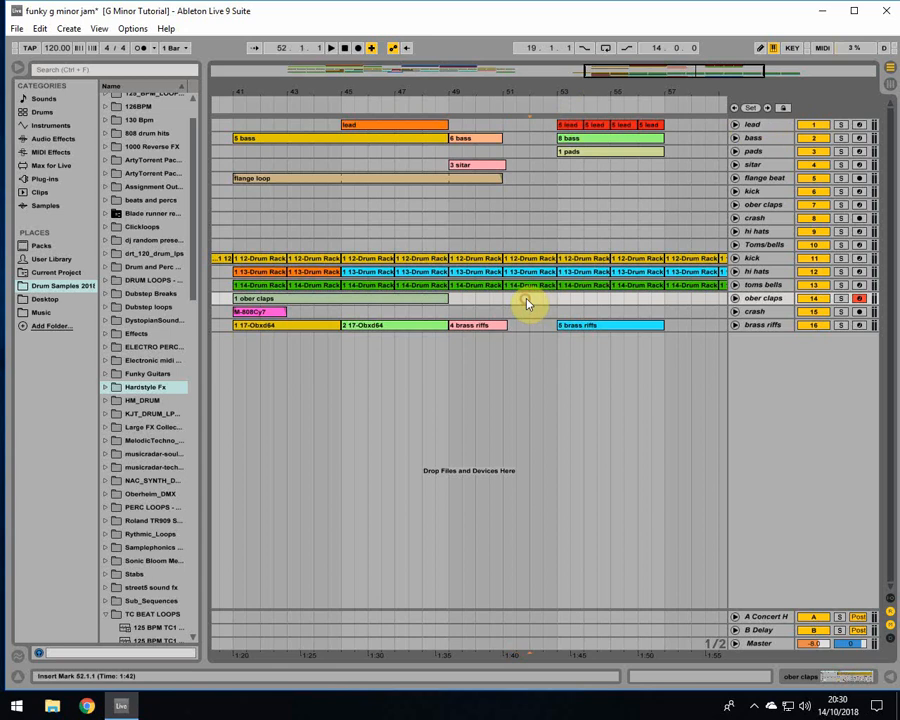
- Record a new clap part on the armed ober claps track from bar 51 and trim the clip to end at bar 53
left_click(525, 260)
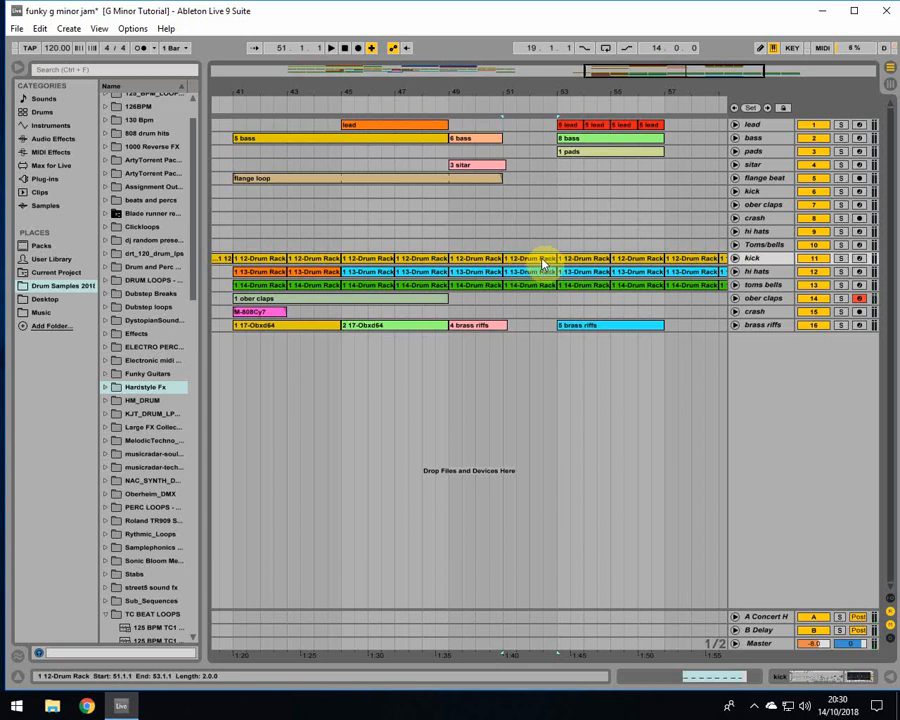
left_click(539, 257)
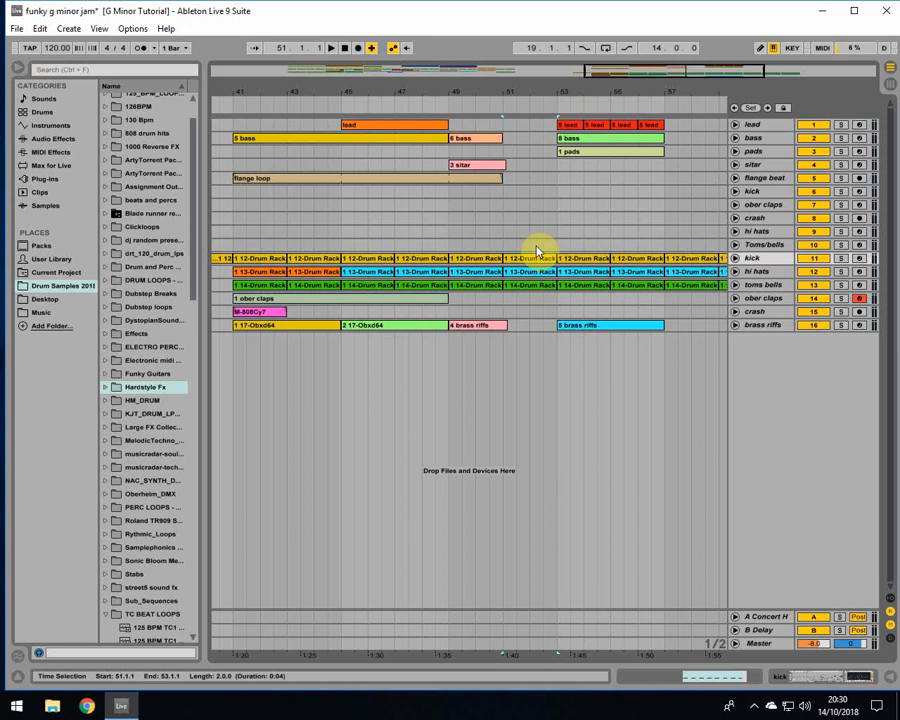
left_click(537, 249)
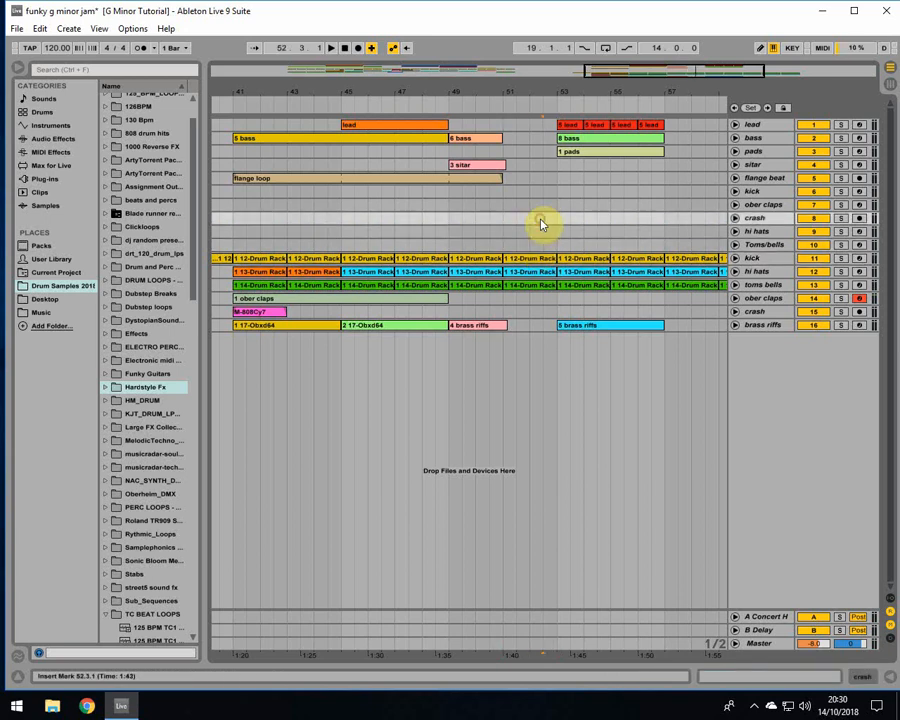
left_click(522, 219)
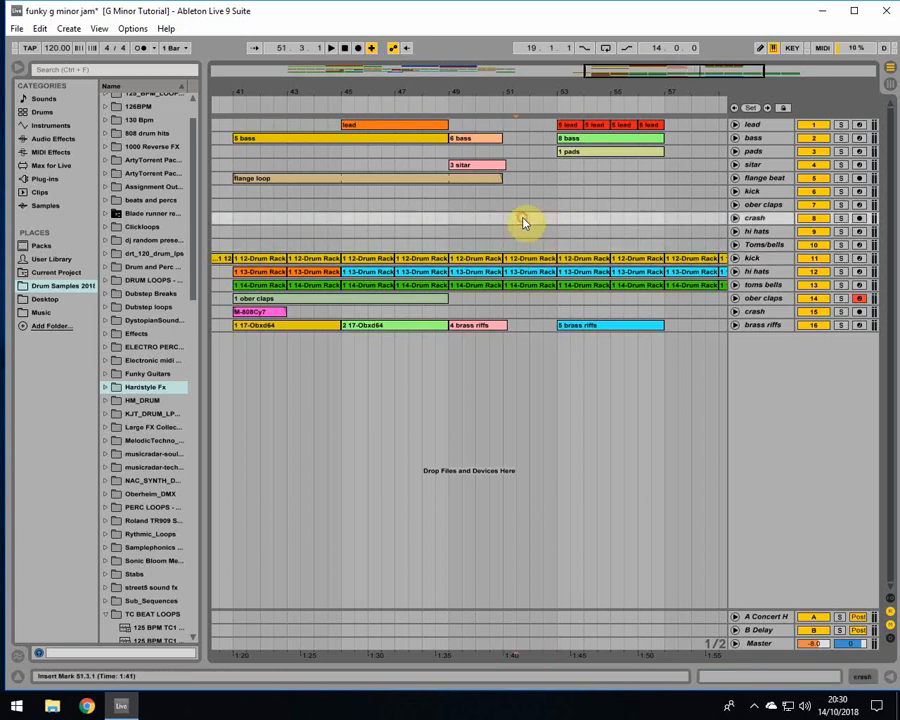
left_click(355, 49)
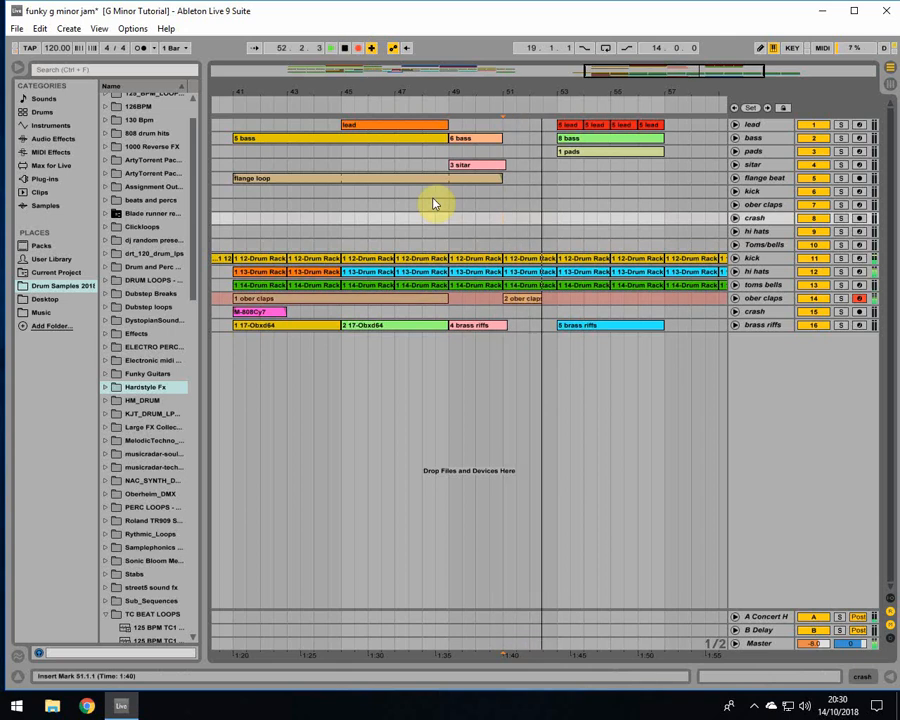
key("space")
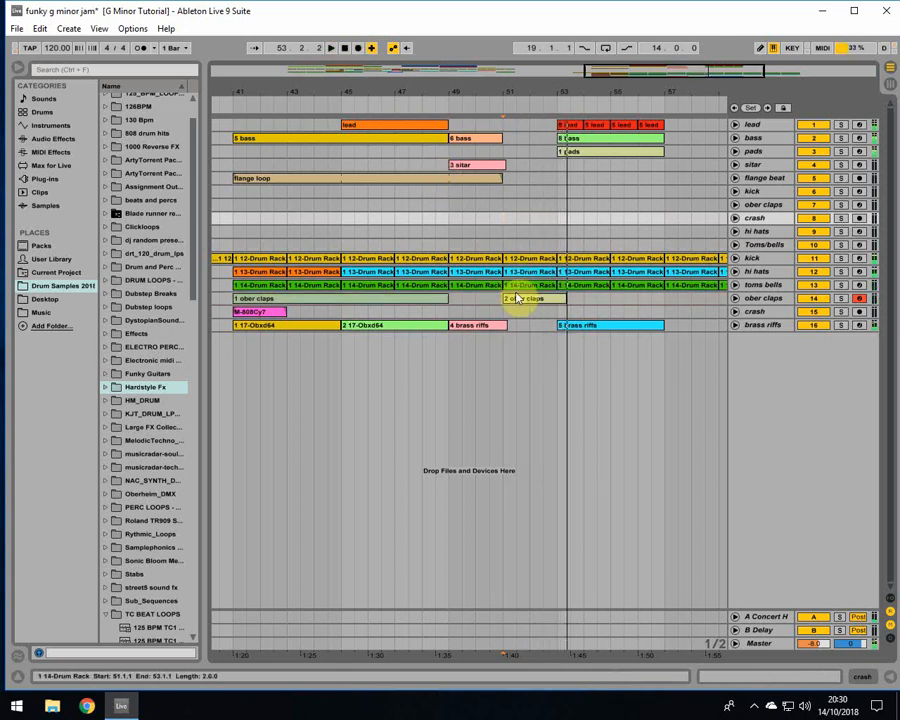
left_click(566, 302)
left_click_drag(566, 301, 557, 300)
- Quantize all the C1 notes in the new ober claps clip and play back the result
double_click(530, 300)
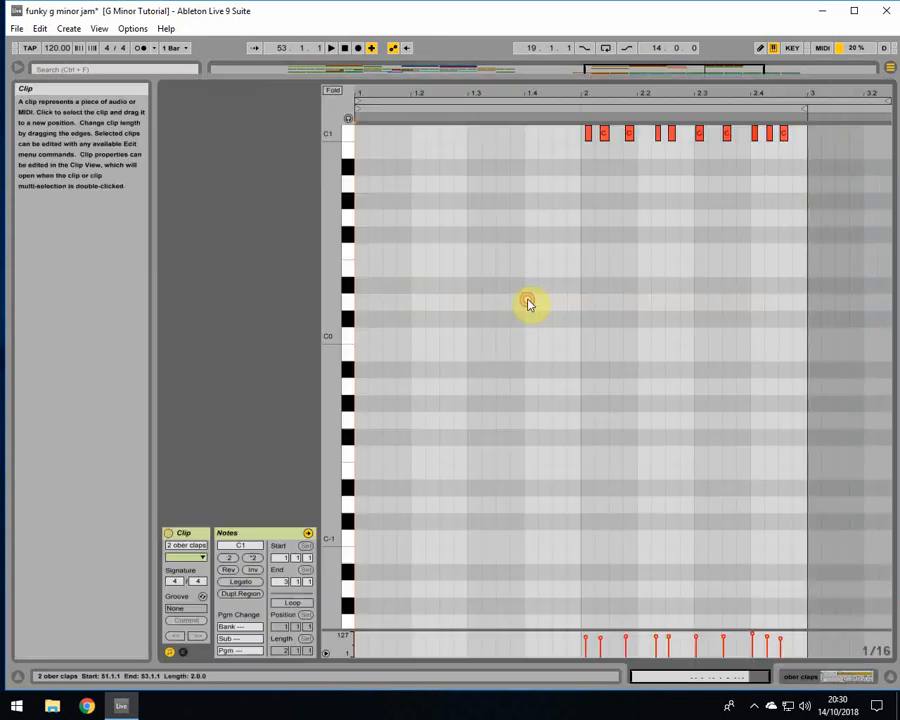
left_click_drag(518, 247, 892, 170)
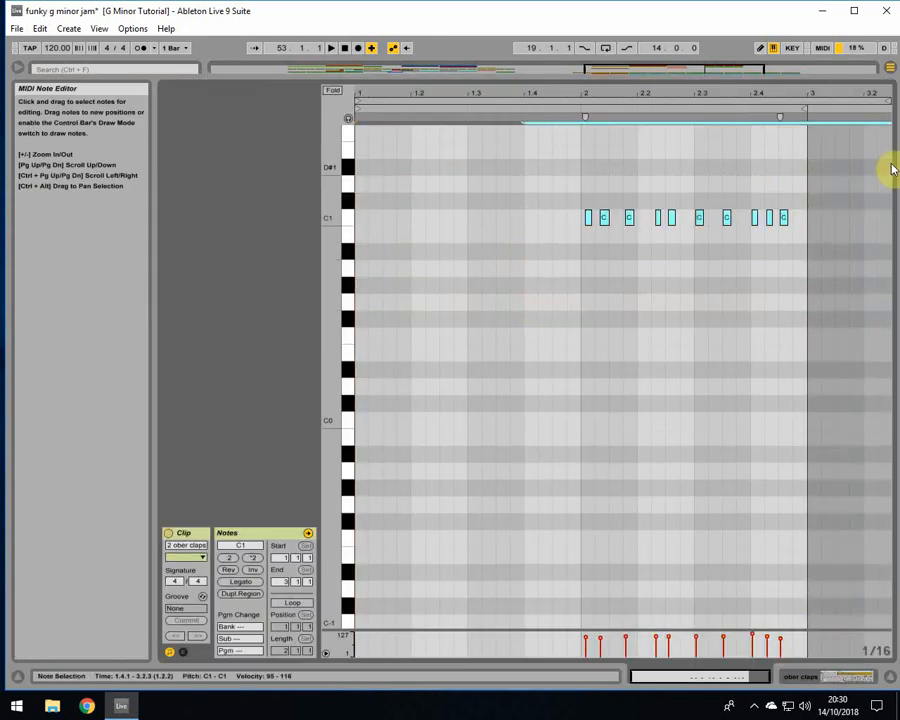
key("ctrl+u")
key("space")
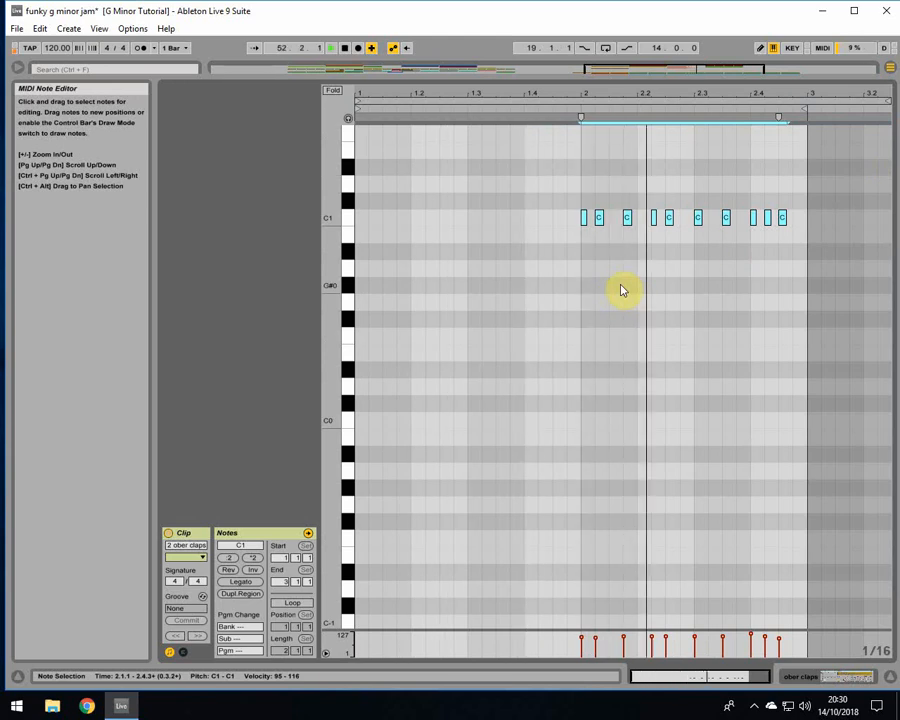
key("space")
- Add a final C1 clap note at 2.4.4 in the new ober claps clip and play it back from clip bar 2
left_click(780, 252)
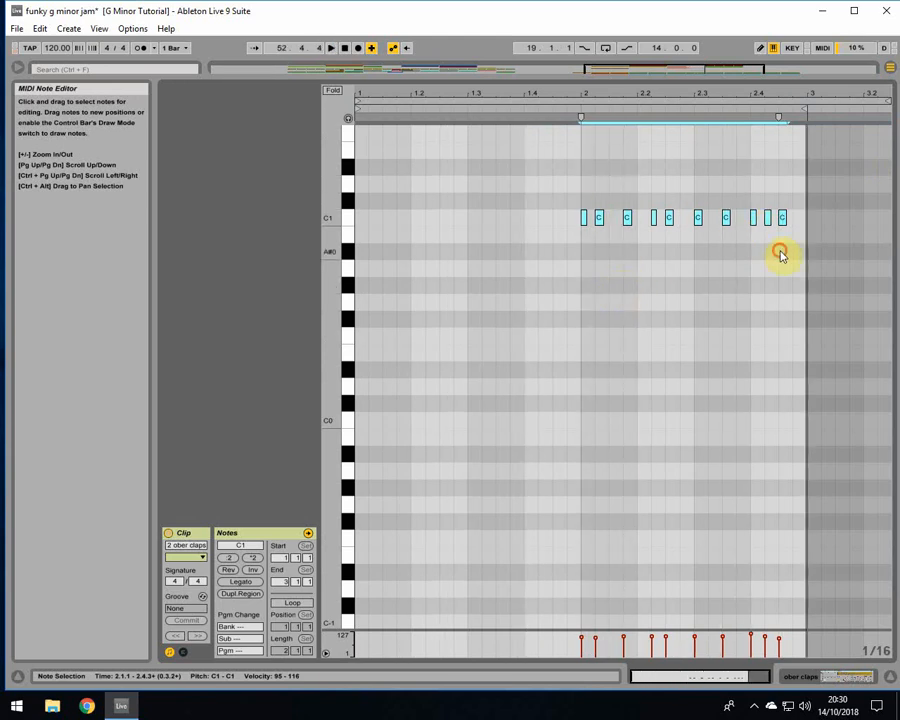
double_click(794, 218)
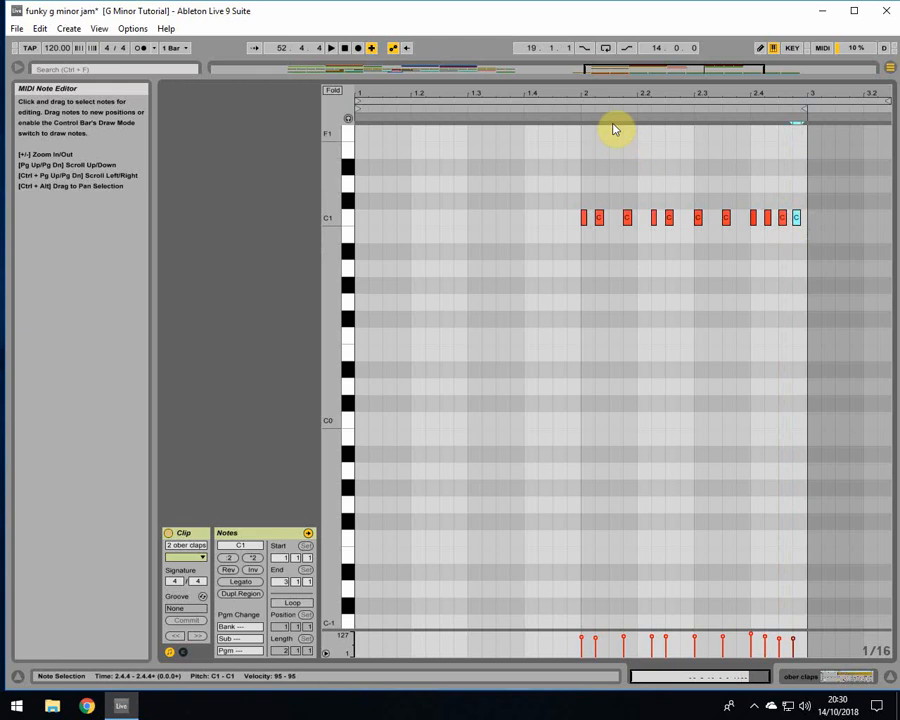
left_click(579, 108)
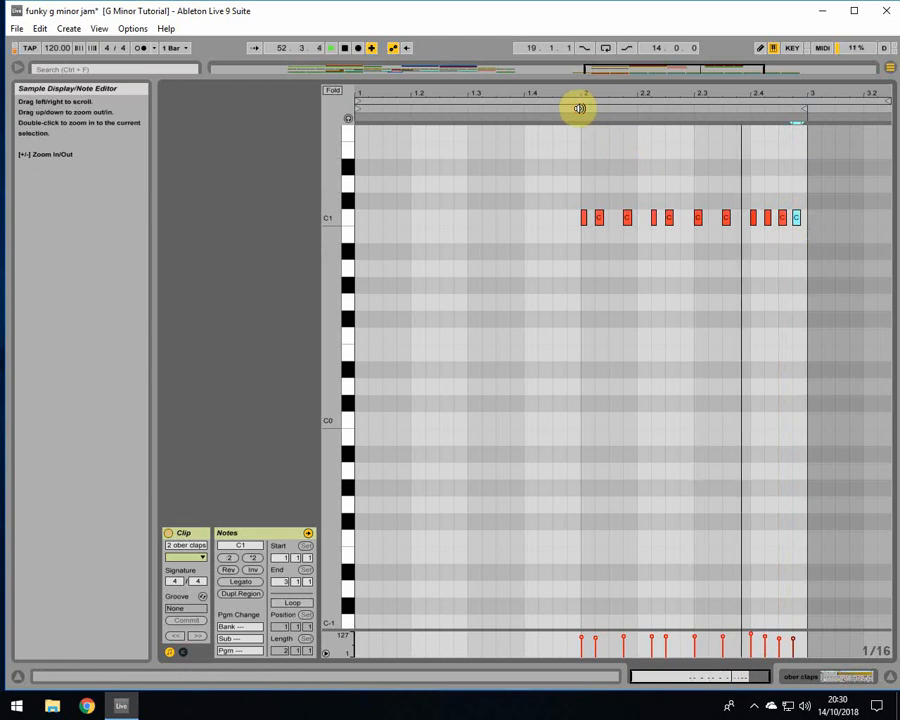
left_click_drag(598, 100, 651, 95)
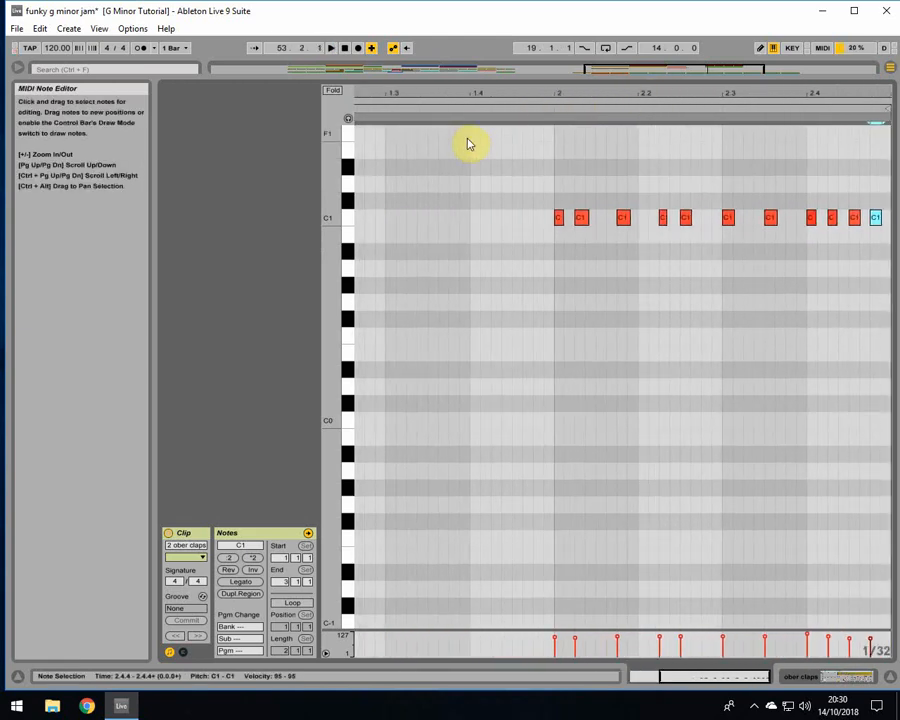
left_click(550, 107)
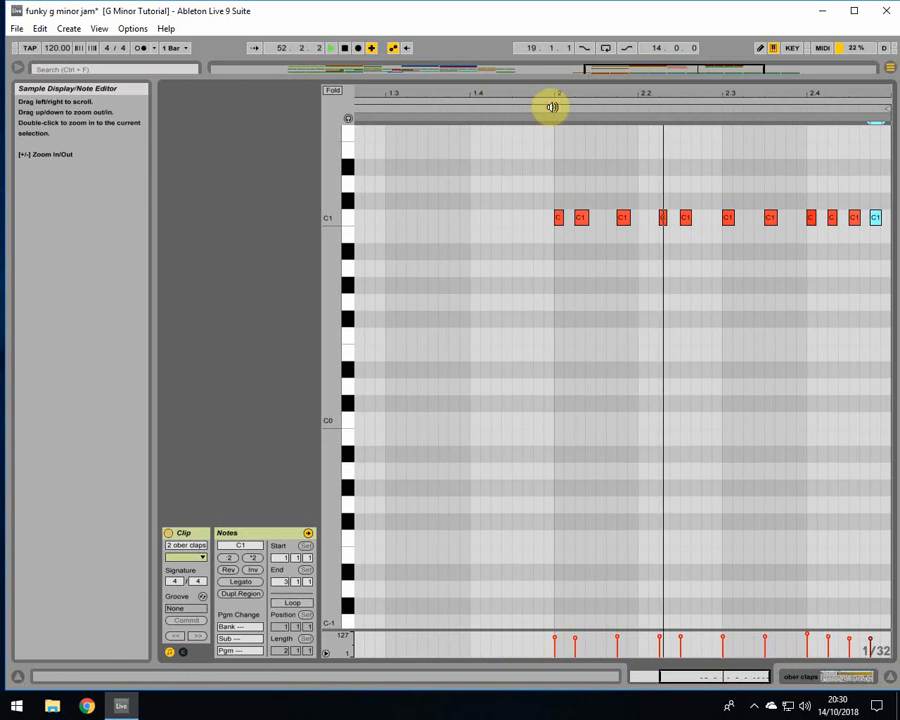
key("space")
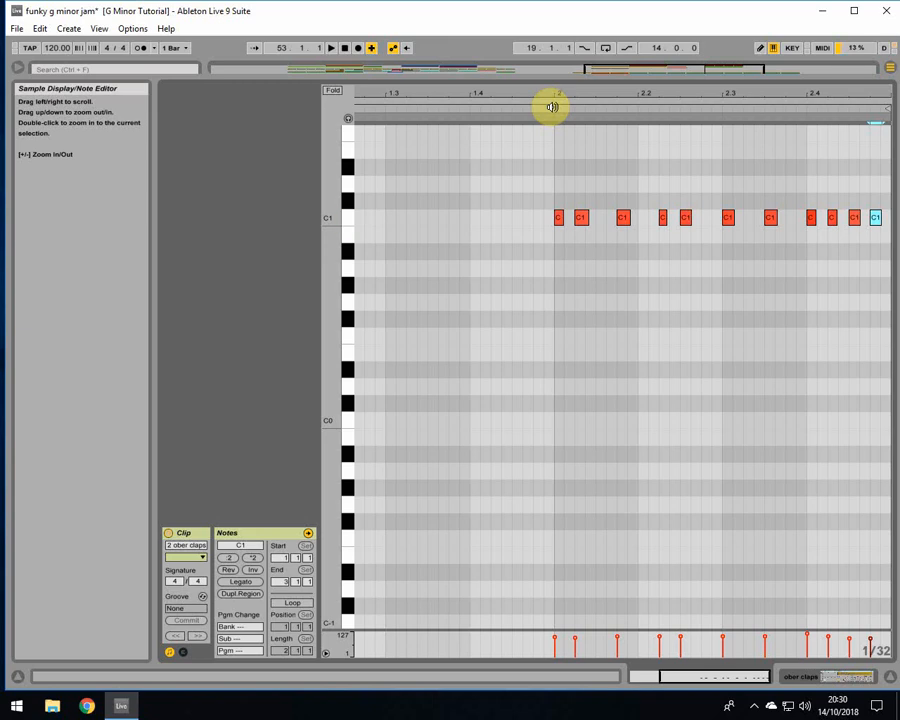
- Trim the new ober claps clip so it starts at bar 52 and colour it yellow
left_click(874, 676)
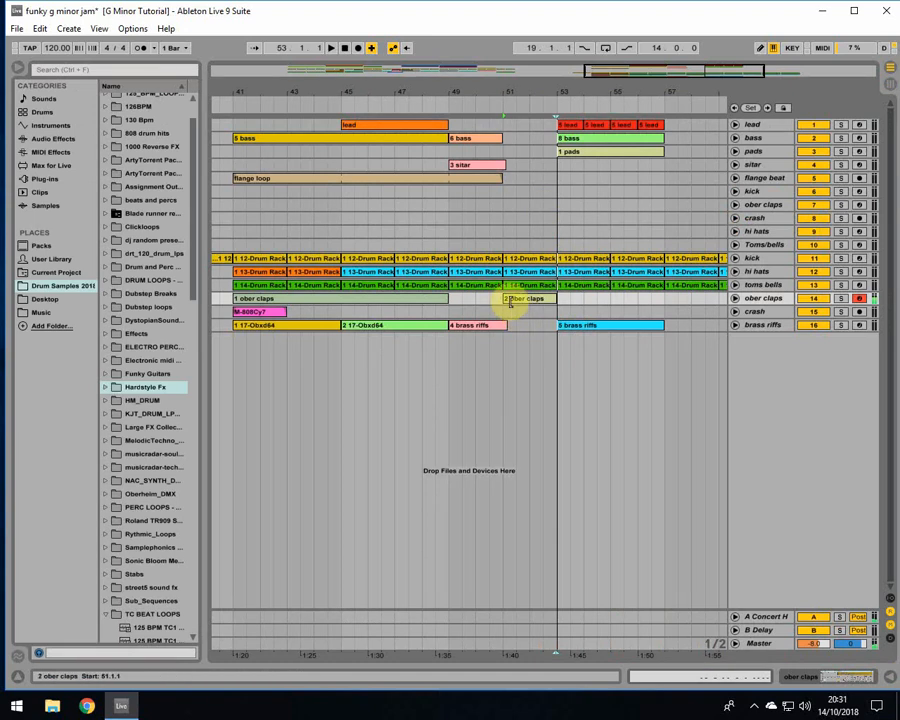
left_click_drag(506, 299, 535, 299)
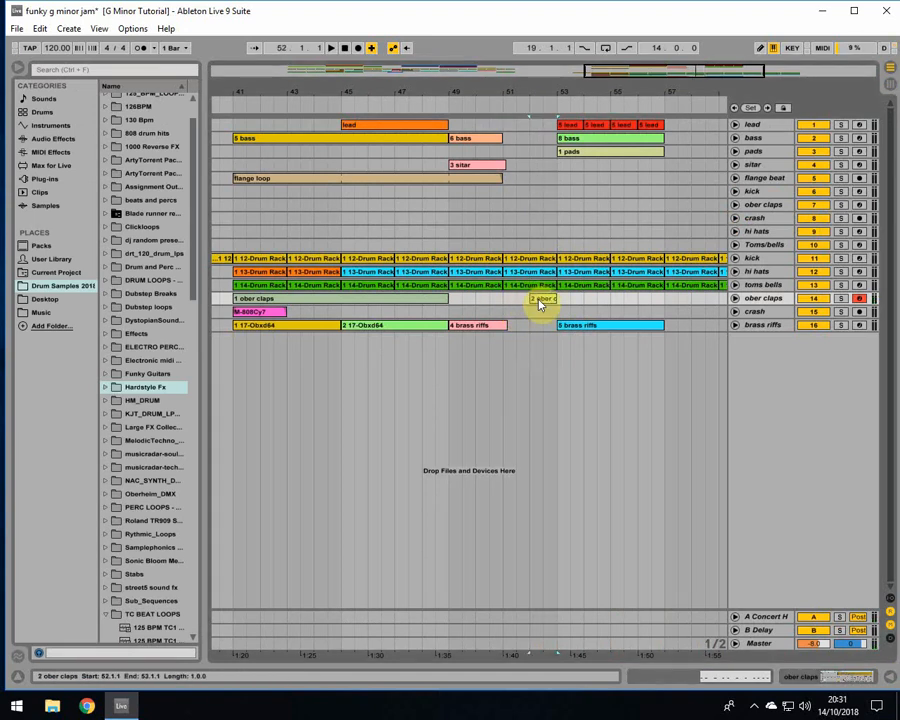
right_click(545, 300)
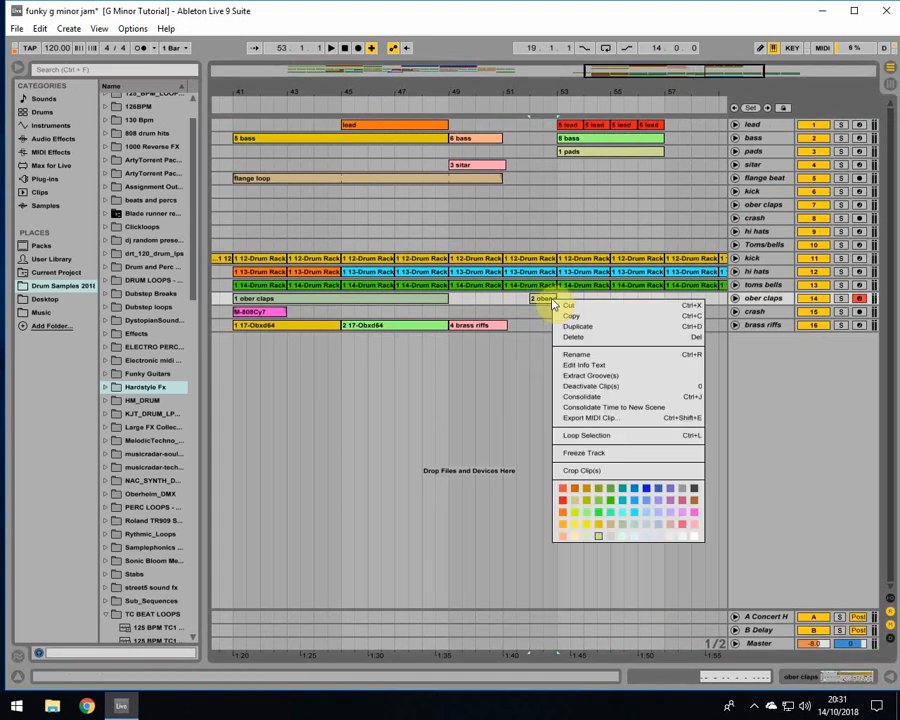
left_click(576, 524)
- Play back the clap fill leading into bar 53 and arm the toms bells track for recording
left_click(515, 302)
key("space")
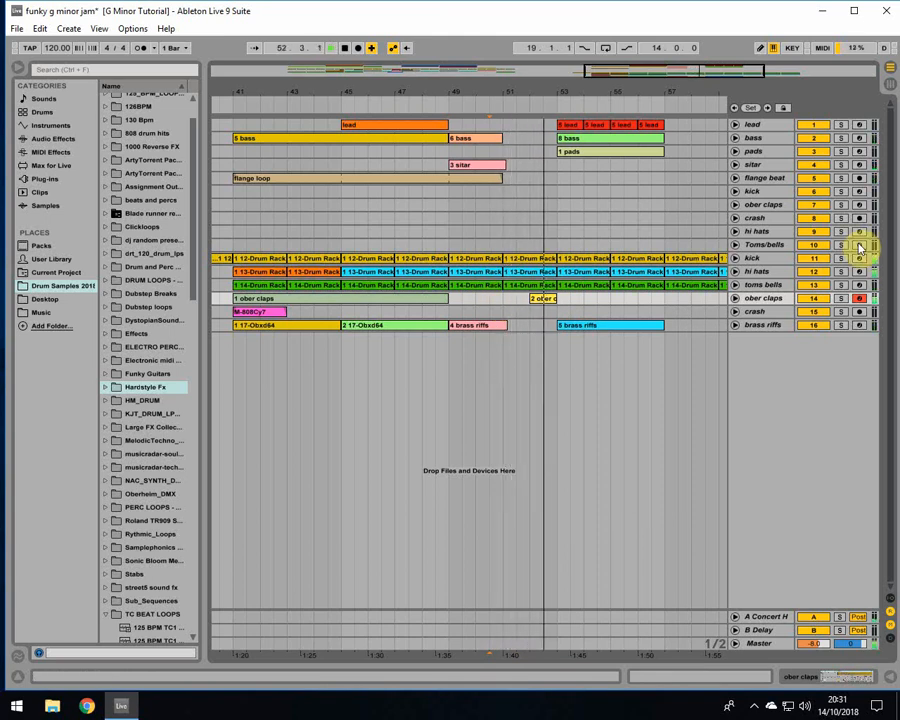
left_click(760, 286)
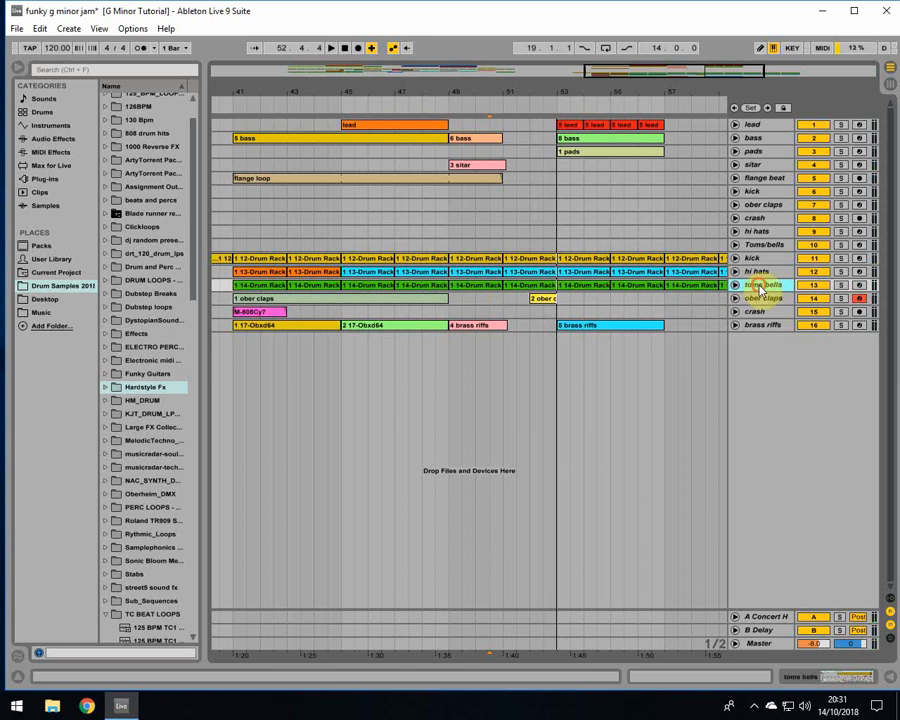
left_click(857, 286)
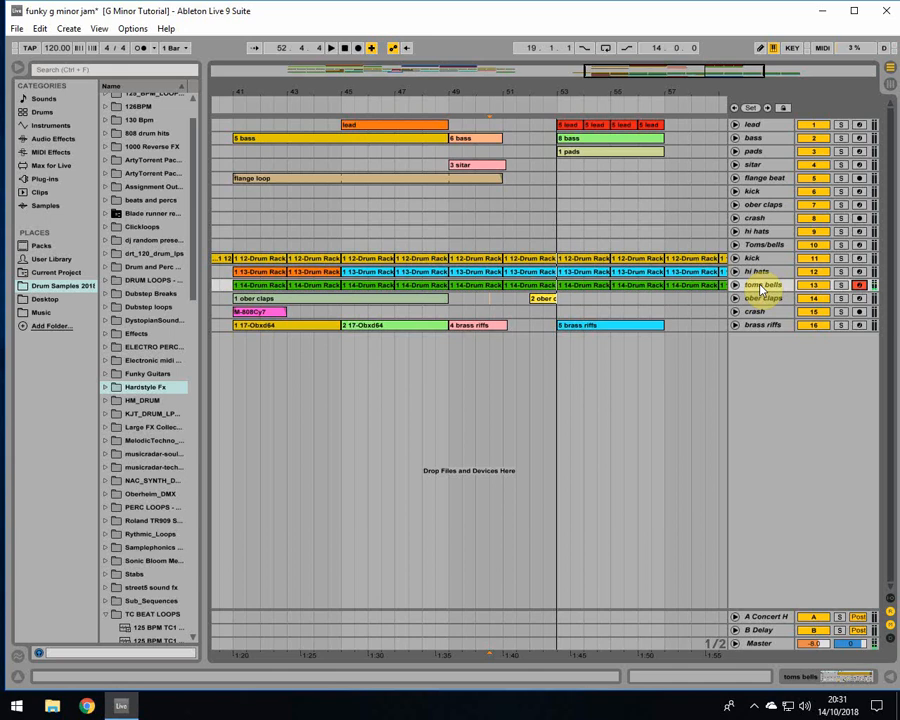
- Set the DT_Perc_808bell volume to -5.06 dB in the toms bells Drum Rack and audition the DT_Perc_electom pad
left_click(825, 675)
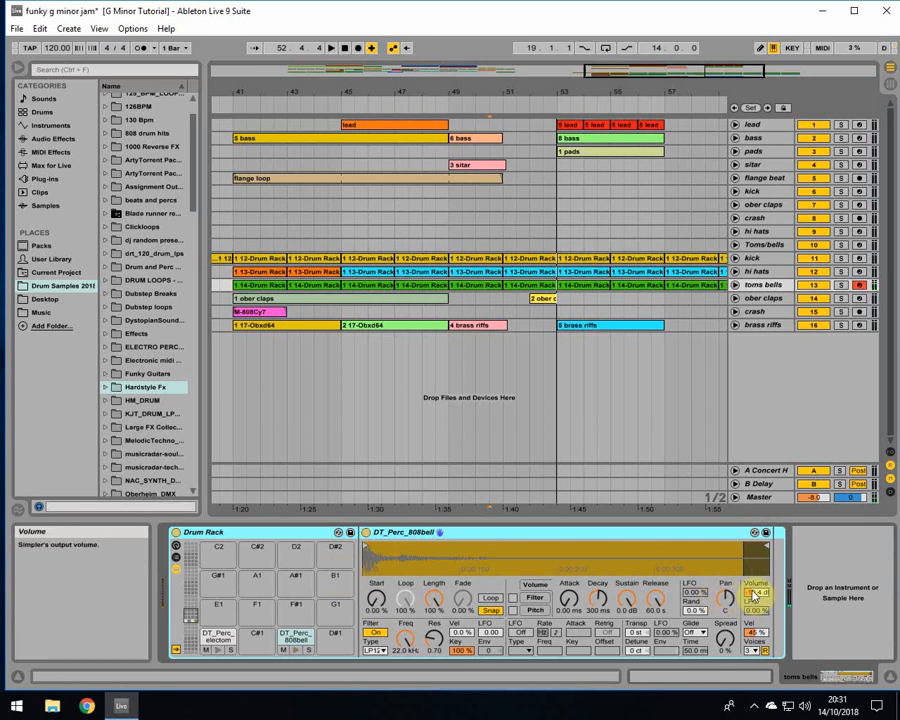
left_click_drag(757, 598, 757, 590)
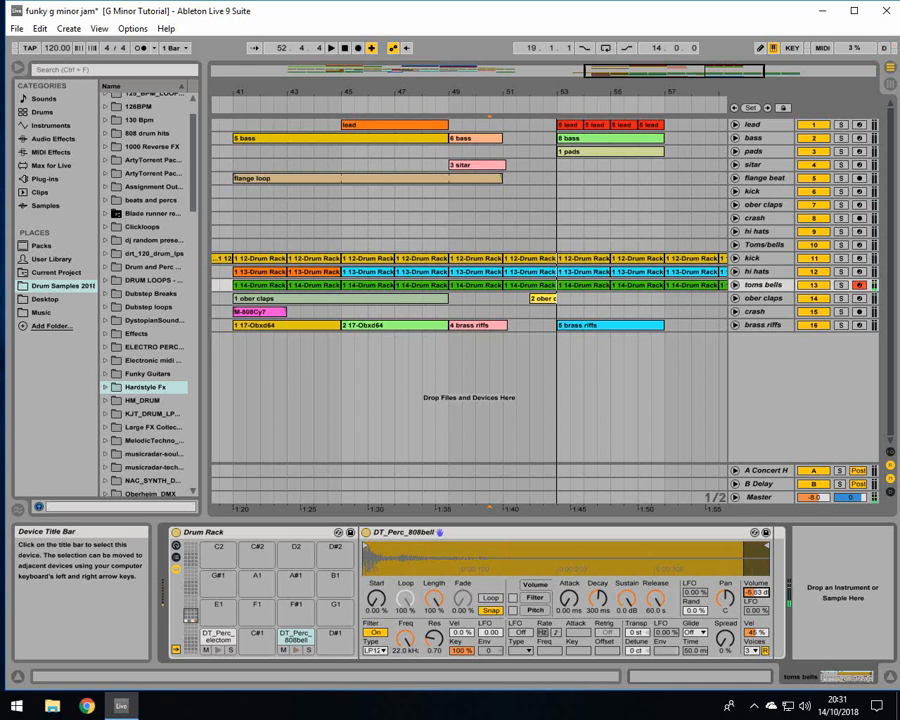
left_click_drag(757, 598, 757, 599)
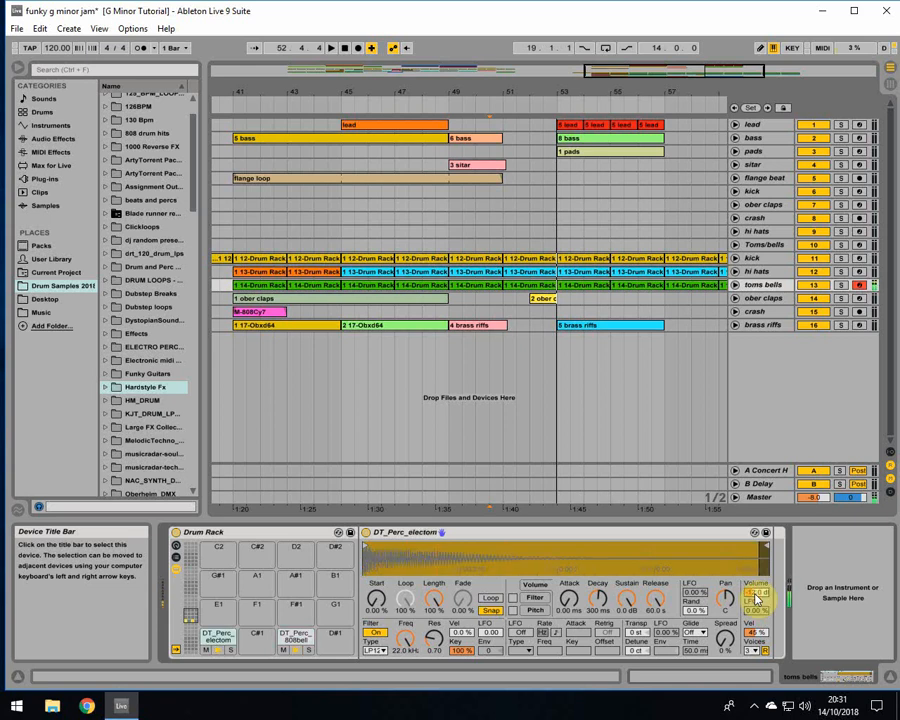
key("a")
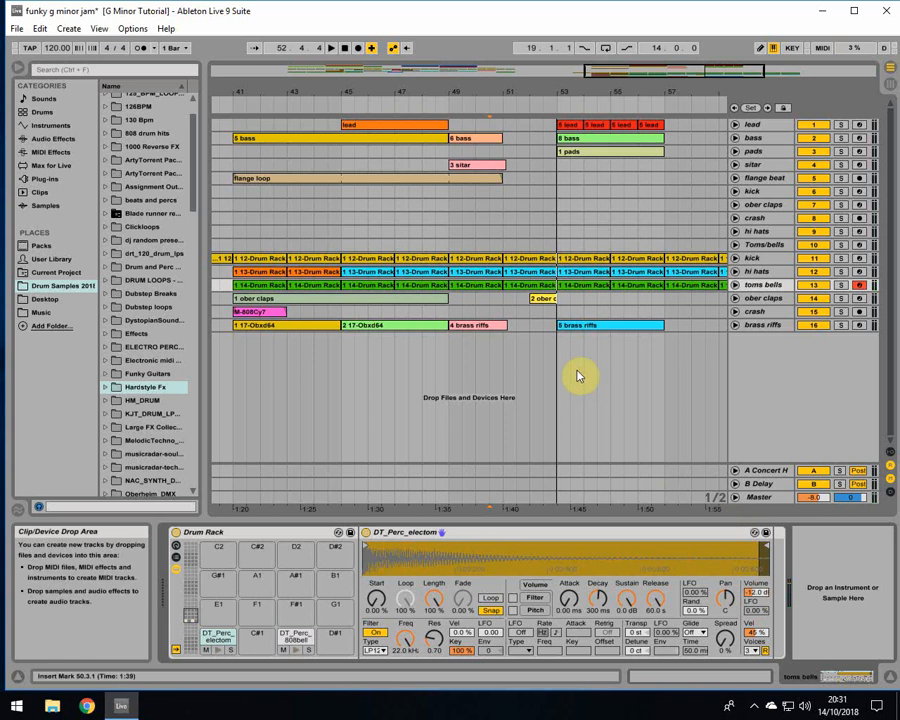
- Record a new part on the toms bells track leading into bar 53 and extend its clip back to start at bar 51
left_click(527, 300)
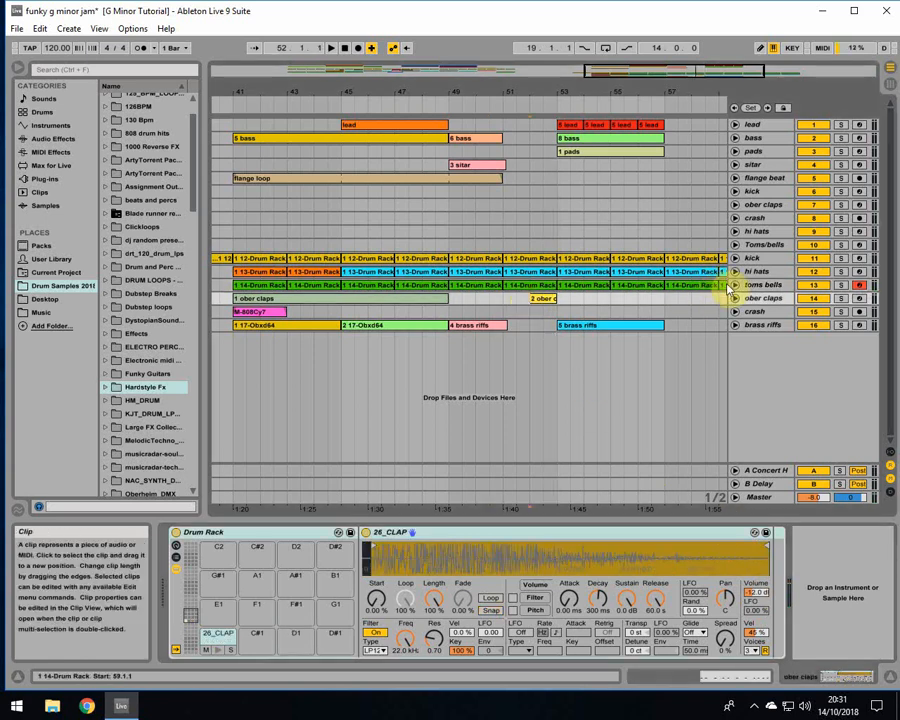
left_click(546, 287)
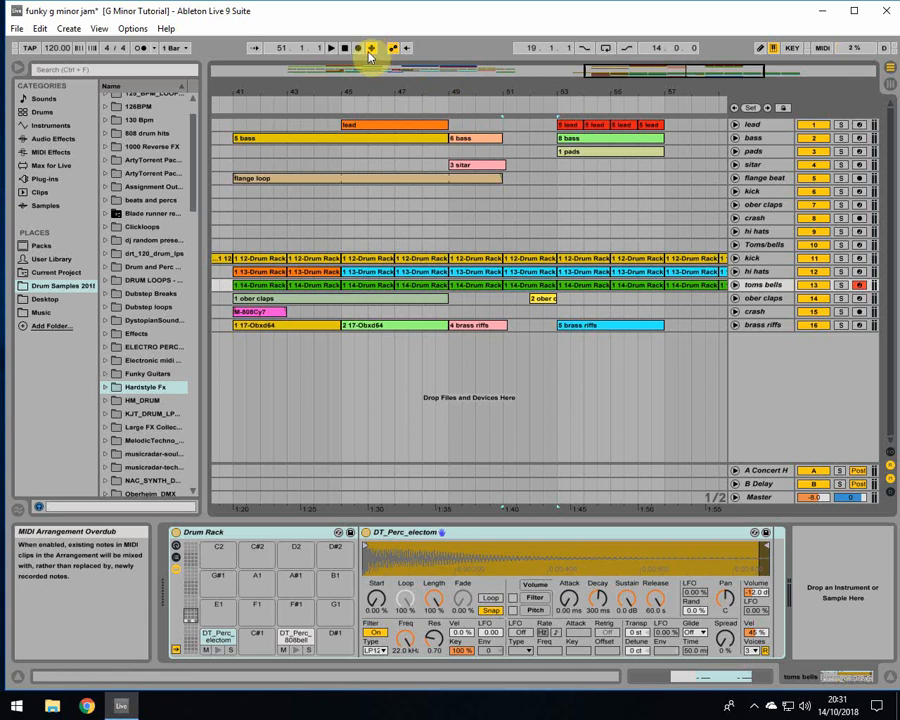
left_click(735, 285)
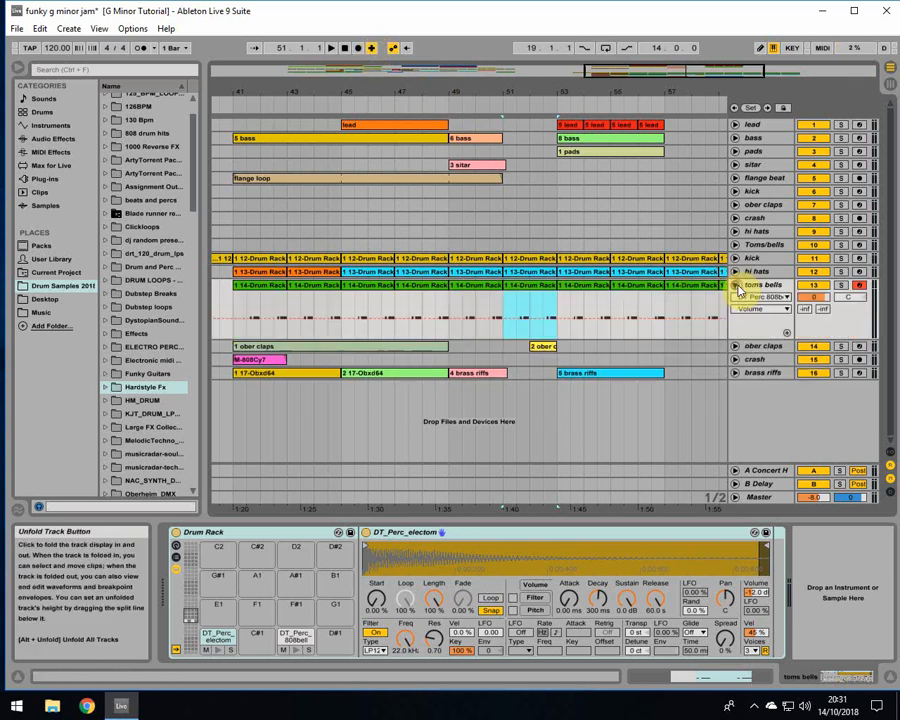
left_click(736, 285)
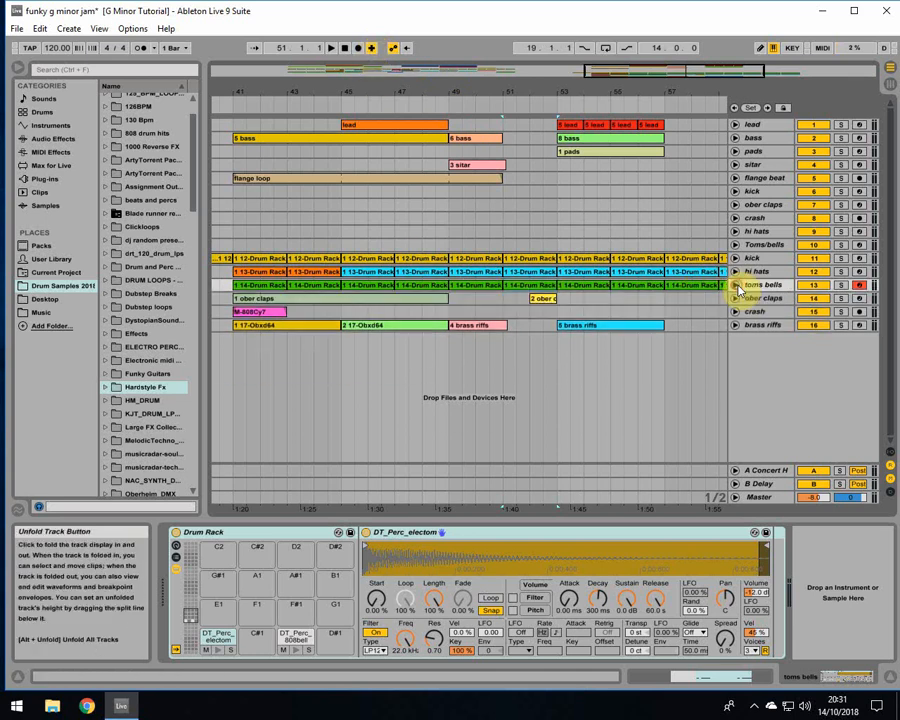
left_click(505, 297)
left_click(506, 286)
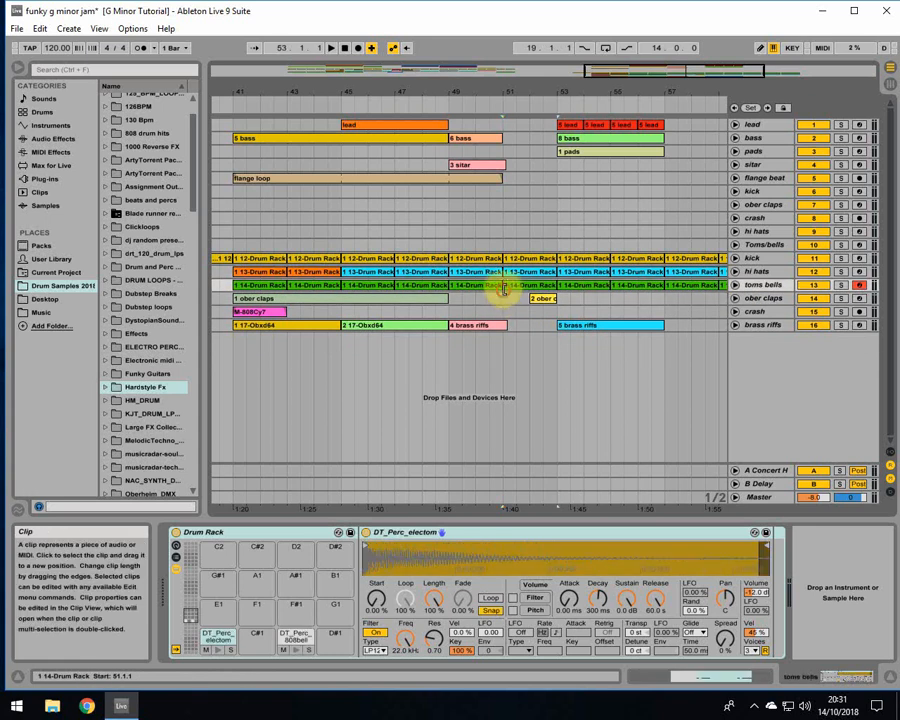
left_click(331, 48)
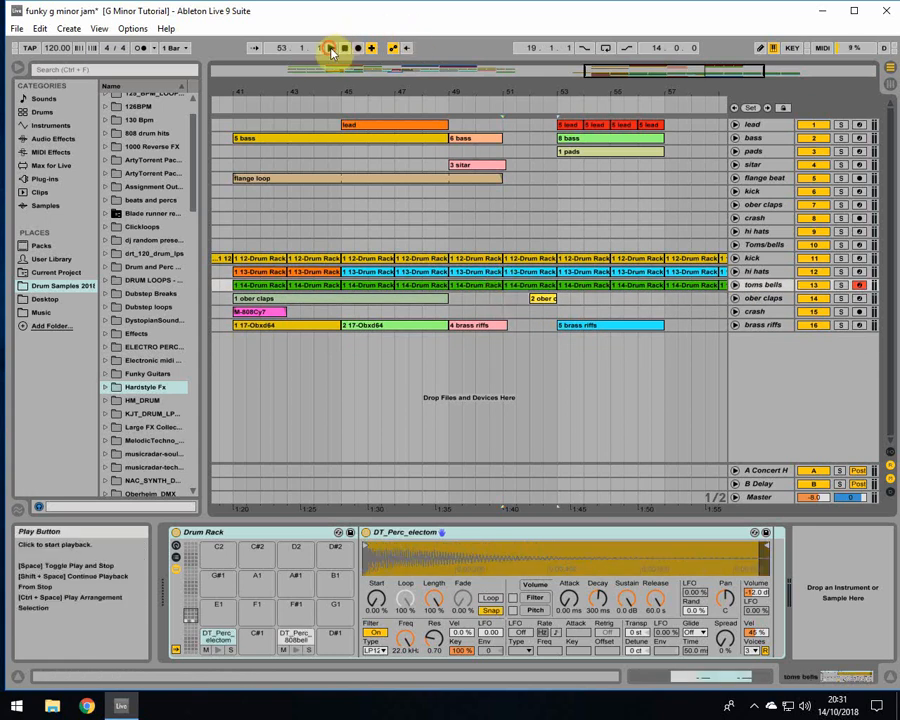
left_click(360, 49)
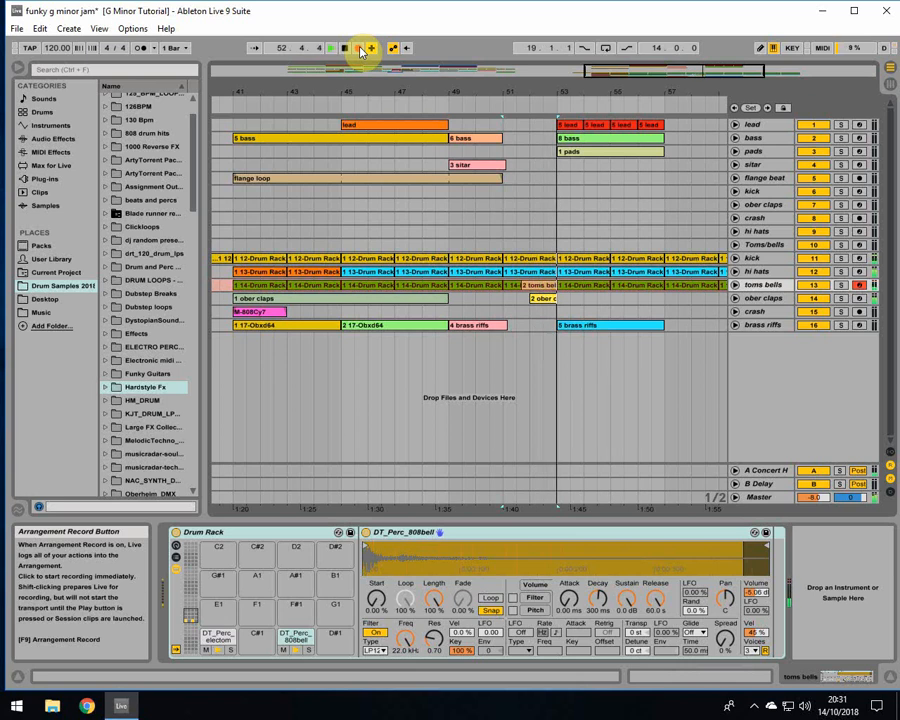
left_click(344, 48)
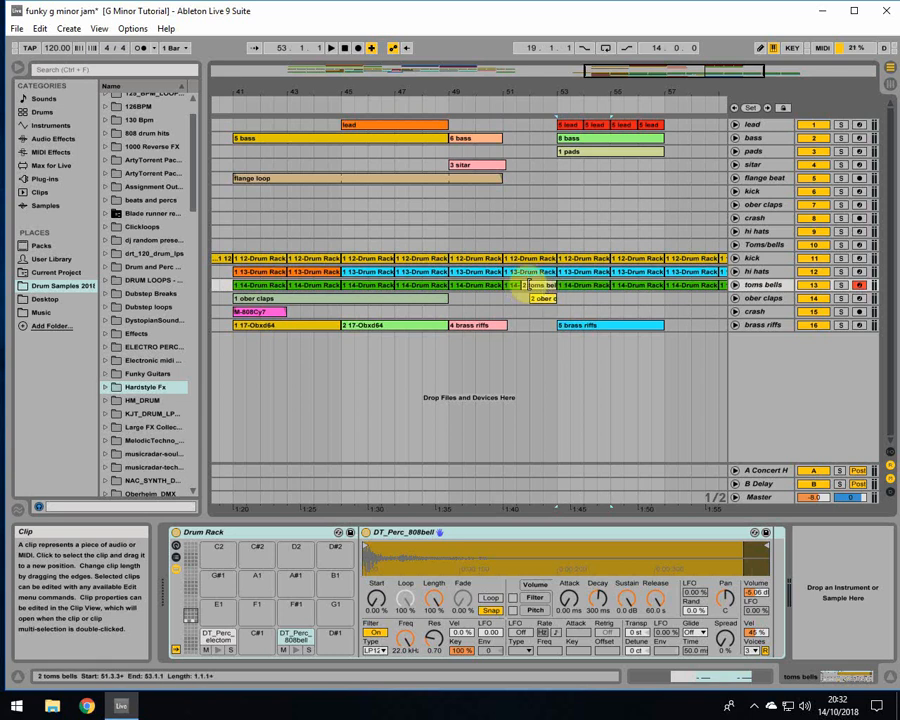
left_click_drag(517, 287, 509, 287)
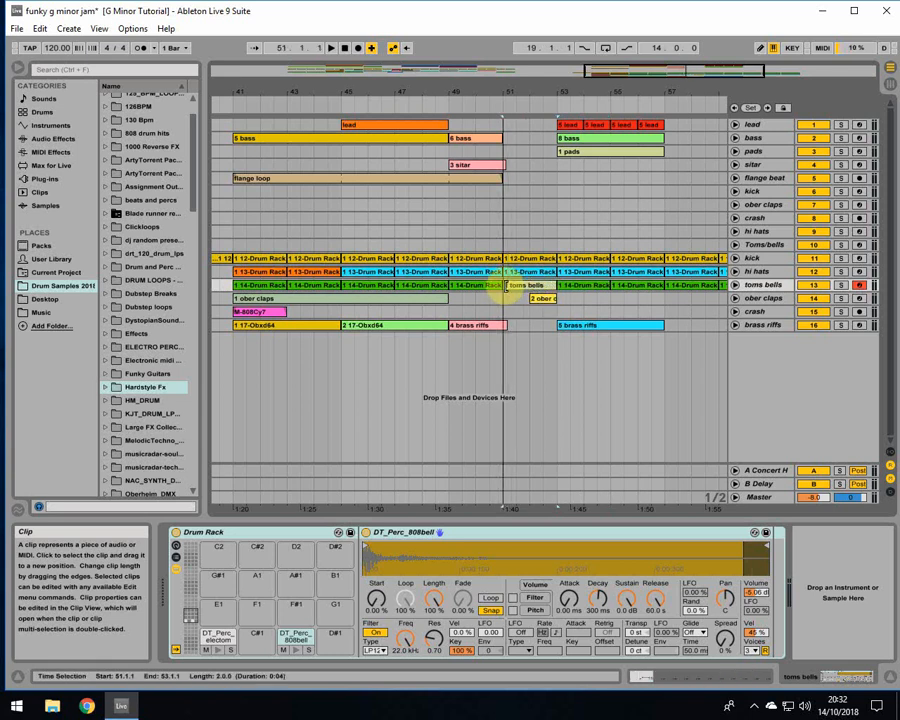
- Add a C1 note at 1.3.3 in the new toms bells clip and play it back
double_click(524, 288)
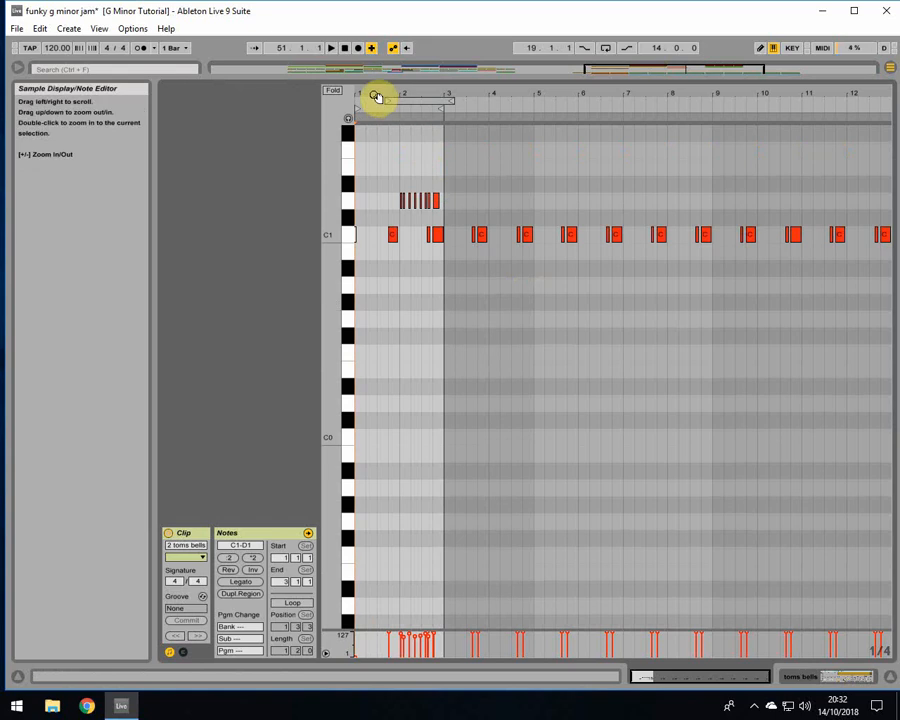
left_click_drag(372, 94, 372, 155)
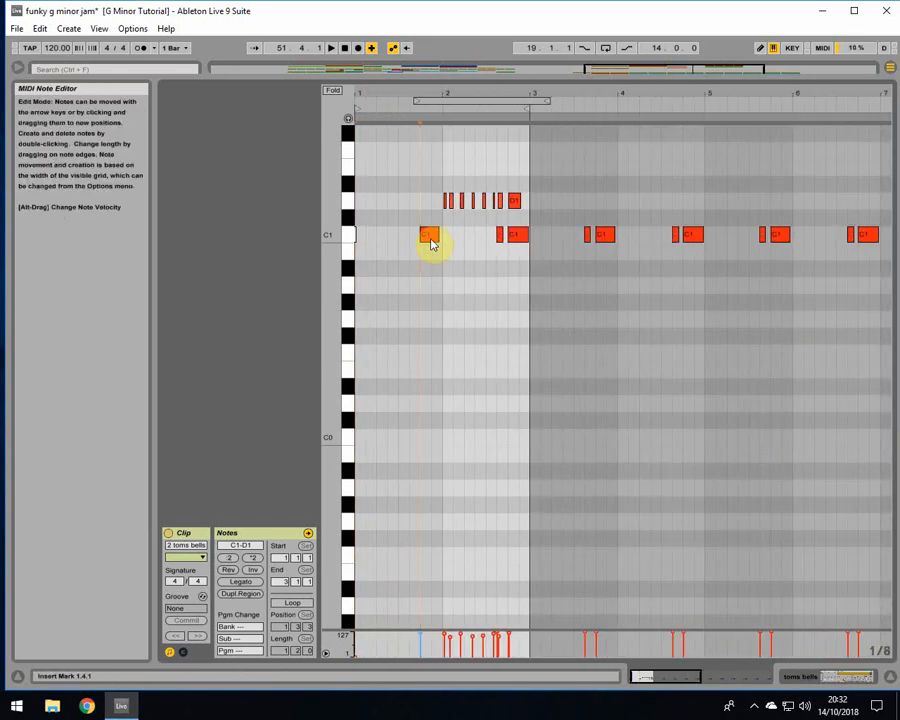
double_click(407, 236)
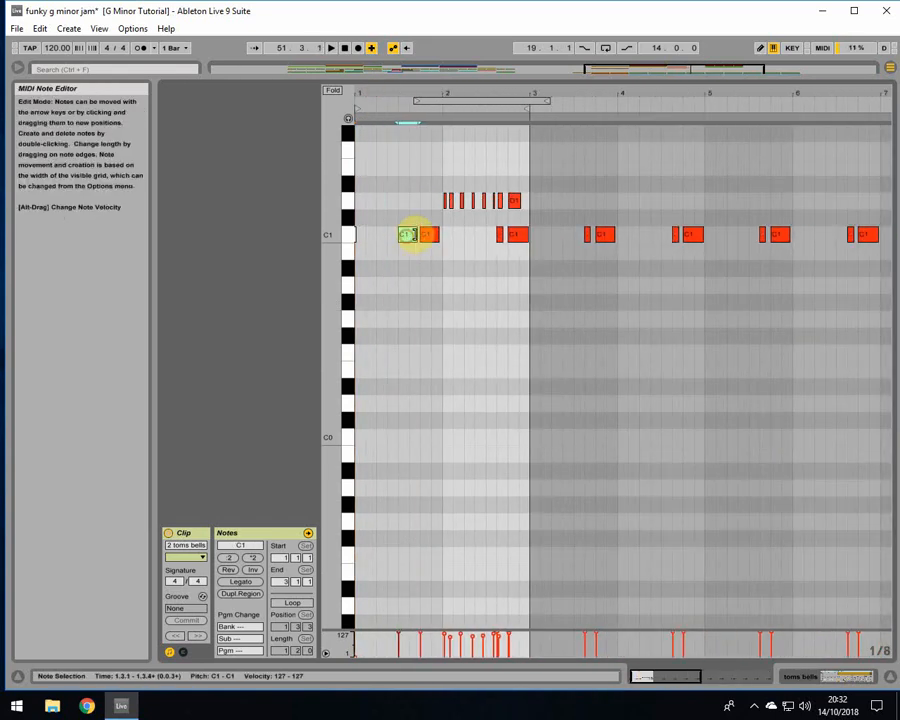
mouse_move(417, 235)
left_mouse_down()
mouse_move(410, 232)
mouse_move(426, 241)
left_mouse_up()
key("space")
- Quantize the D1 notes in bar 2 of the new toms bells clip and play back from clip bar 2
left_click_drag(428, 236, 524, 173)
key("space")
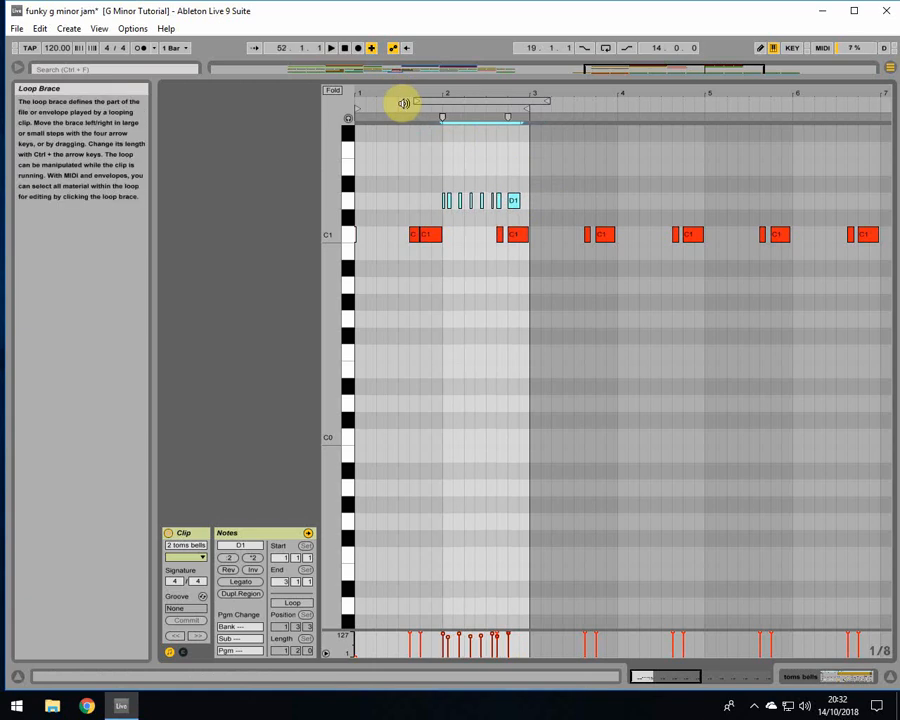
double_click(452, 90)
left_click_drag(450, 90, 488, 93)
left_click(454, 106)
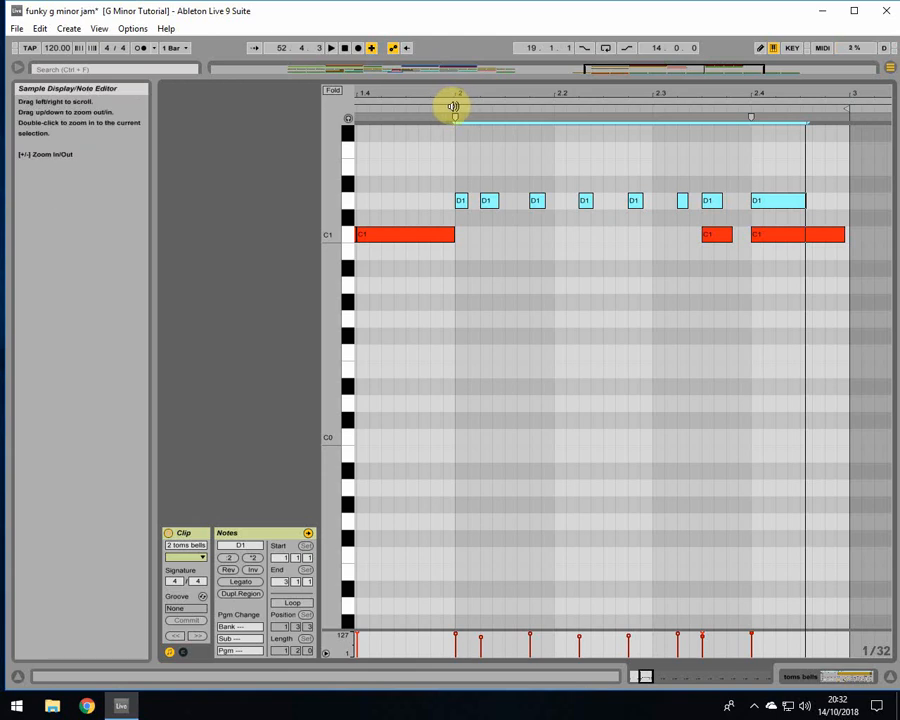
- Replay the toms bells fill from clip bar 2 and check the timing of its D1 and C1 notes
left_click_drag(471, 96, 545, 60)
key("space")
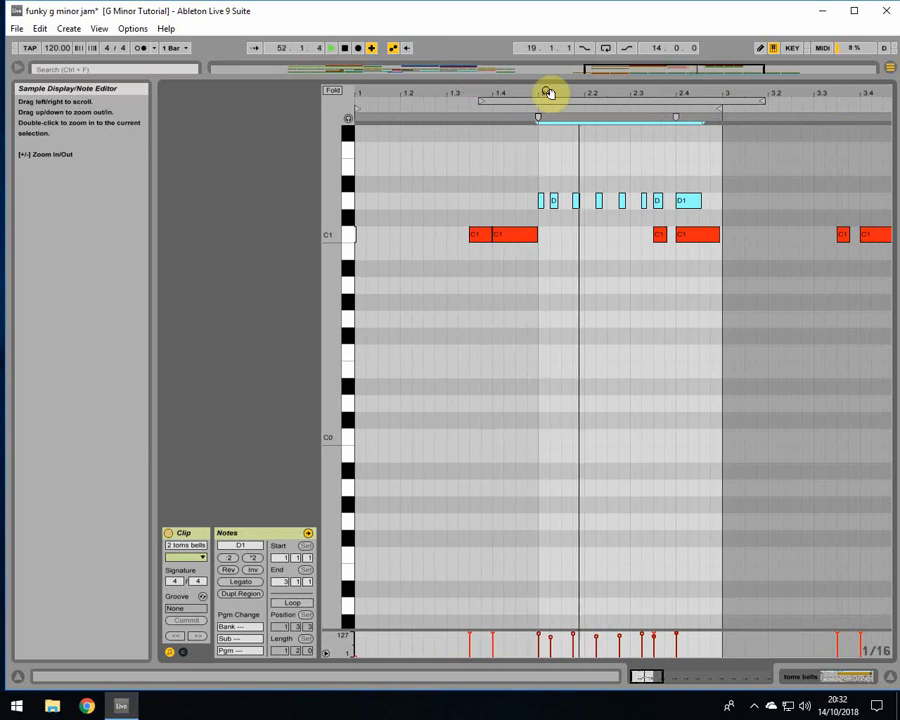
key("space")
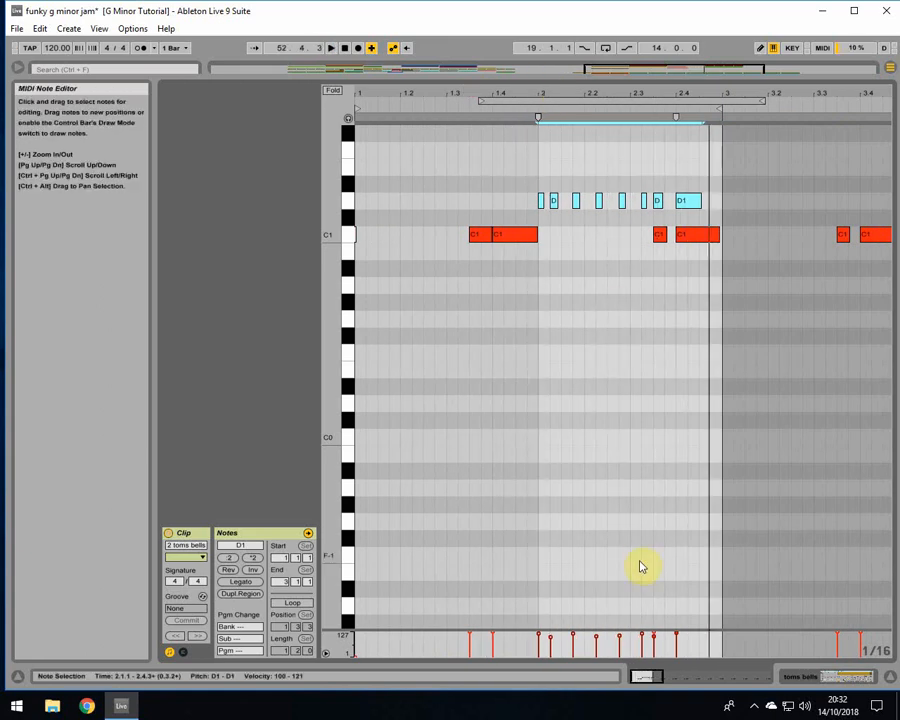
left_click_drag(600, 92, 601, 135)
left_click(458, 106)
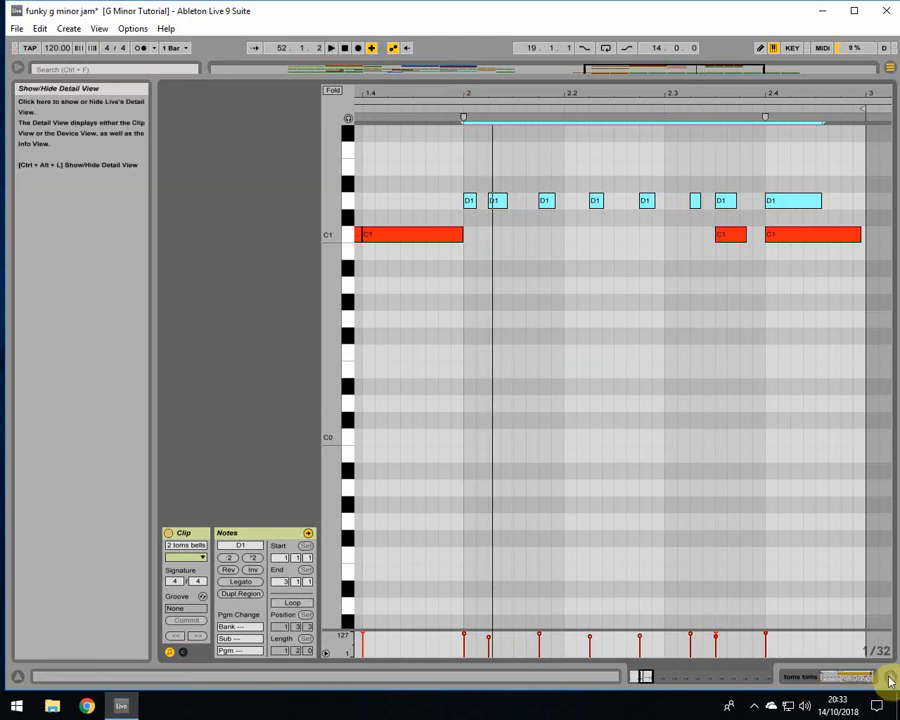
left_click(452, 336)
left_click_drag(474, 94, 408, 94)
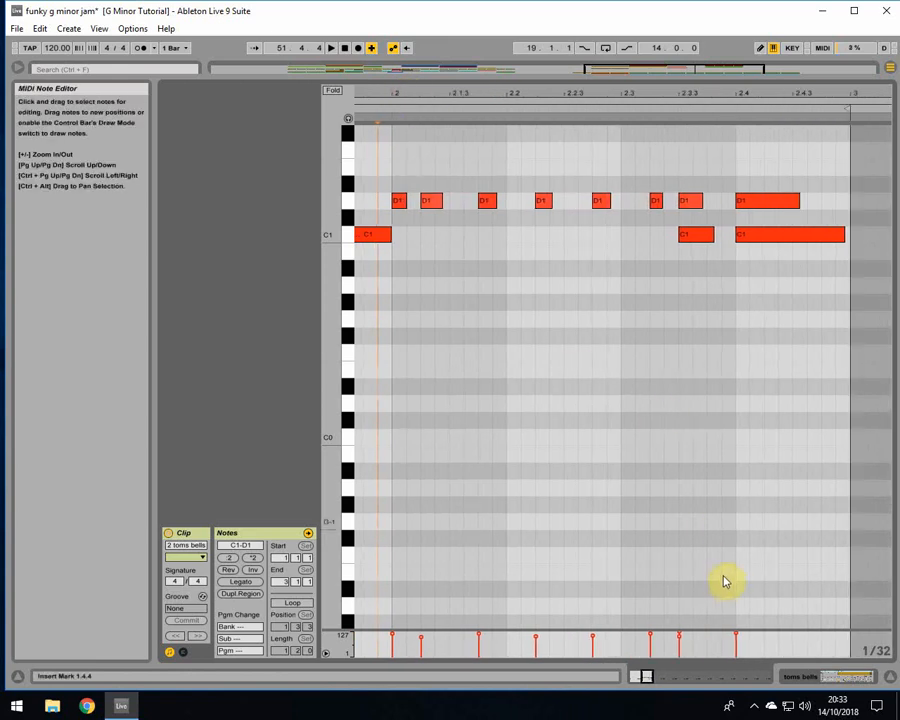
- Return to the arrangement, select the new toms bells clip at bar 51 and unfold its track
left_click(891, 683)
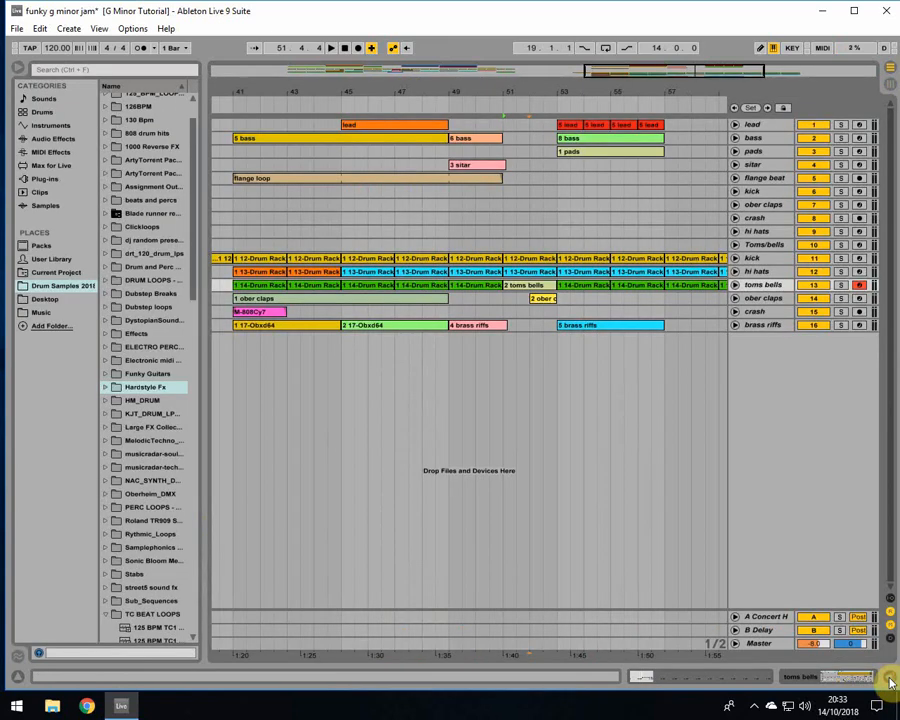
left_click(530, 290)
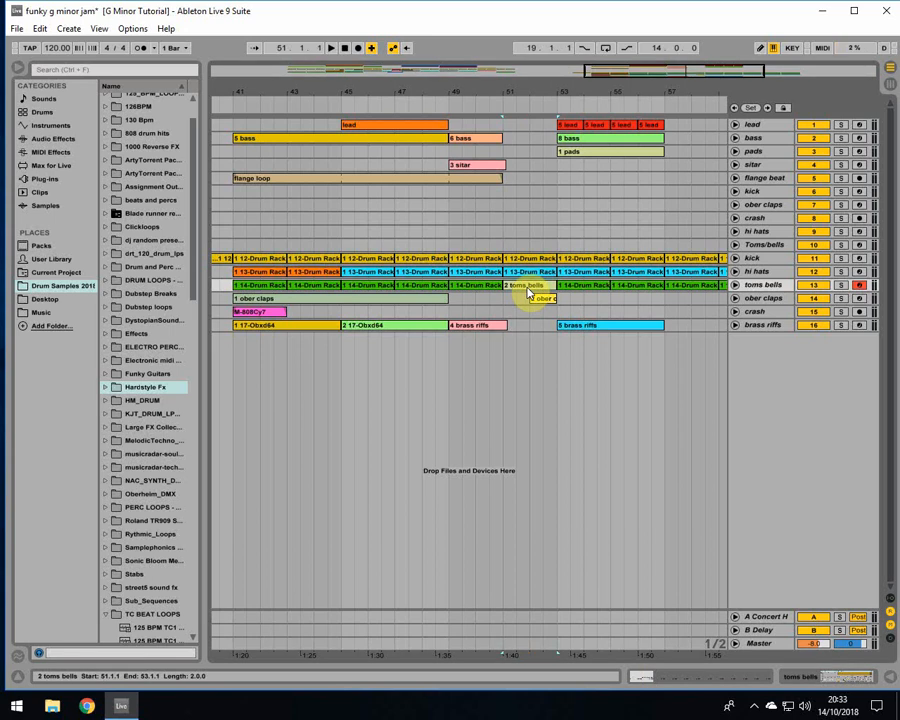
left_click(735, 286)
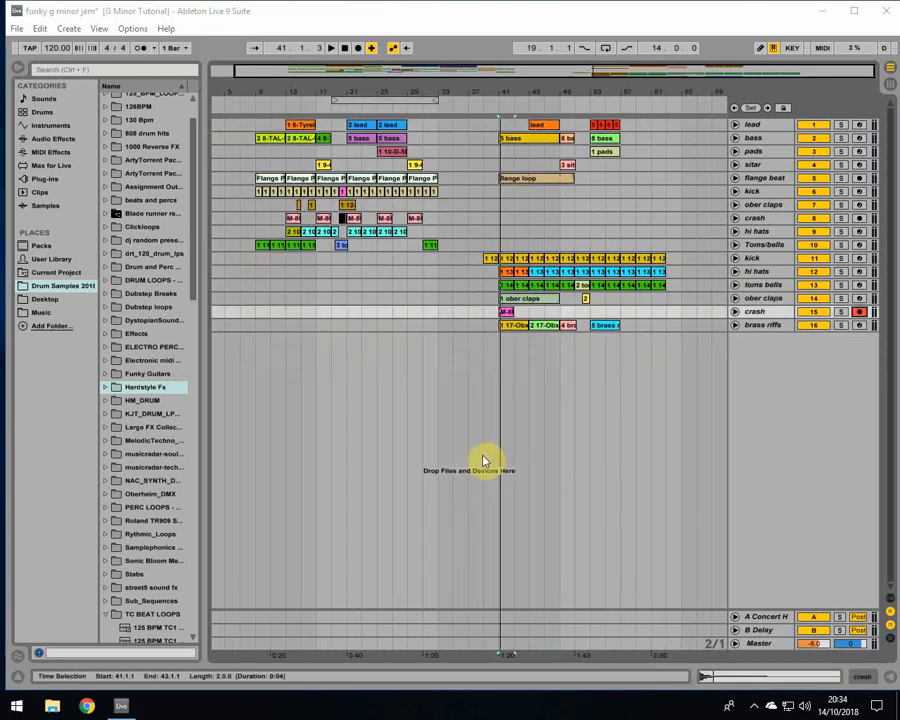
- Unfold the crash track and move its M-808Cy7 clip from bar 41 to bar 52
left_click(505, 313)
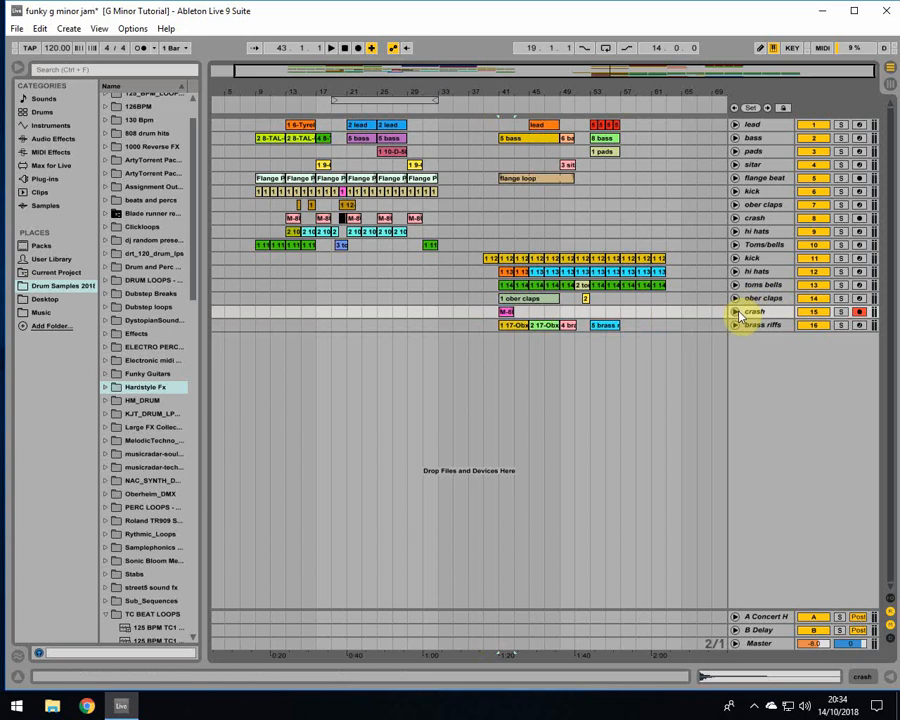
left_click(736, 313)
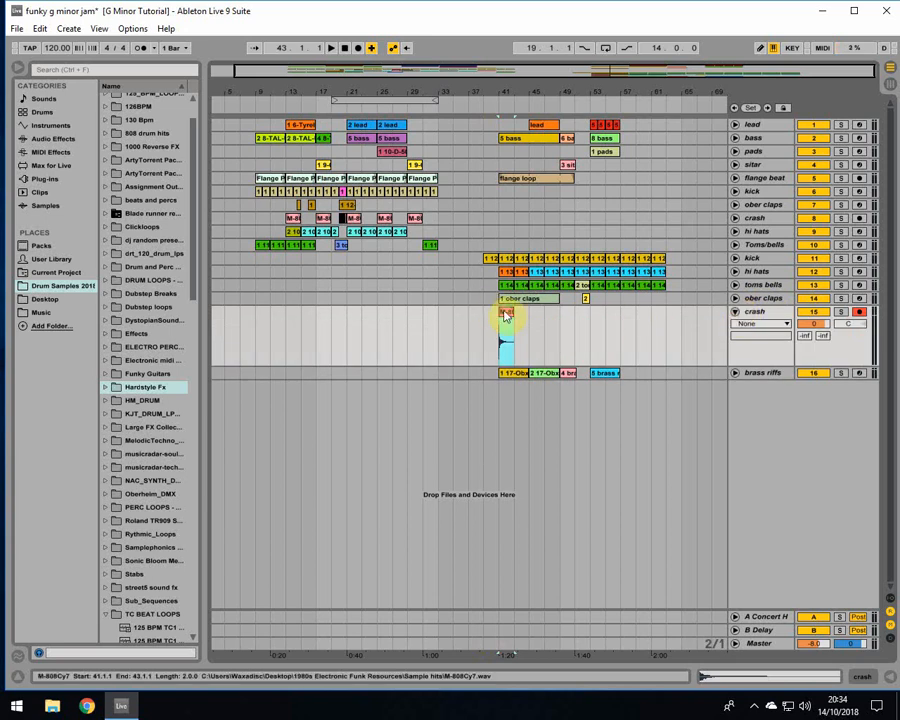
left_click_drag(524, 86, 480, 87)
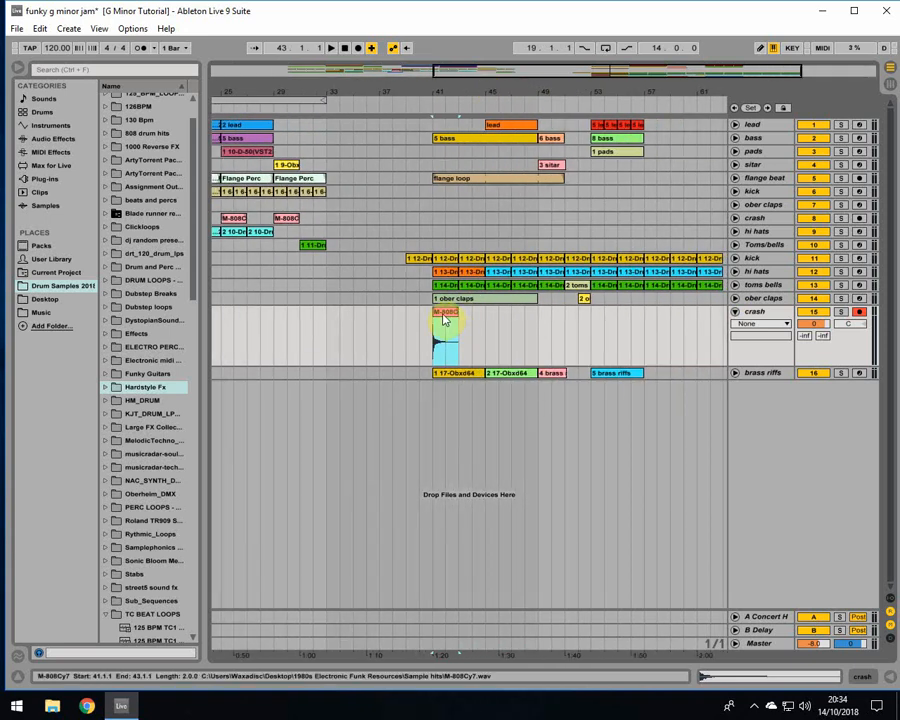
mouse_move(445, 318)
left_mouse_down()
mouse_move(582, 327)
mouse_move(584, 310)
left_mouse_up()
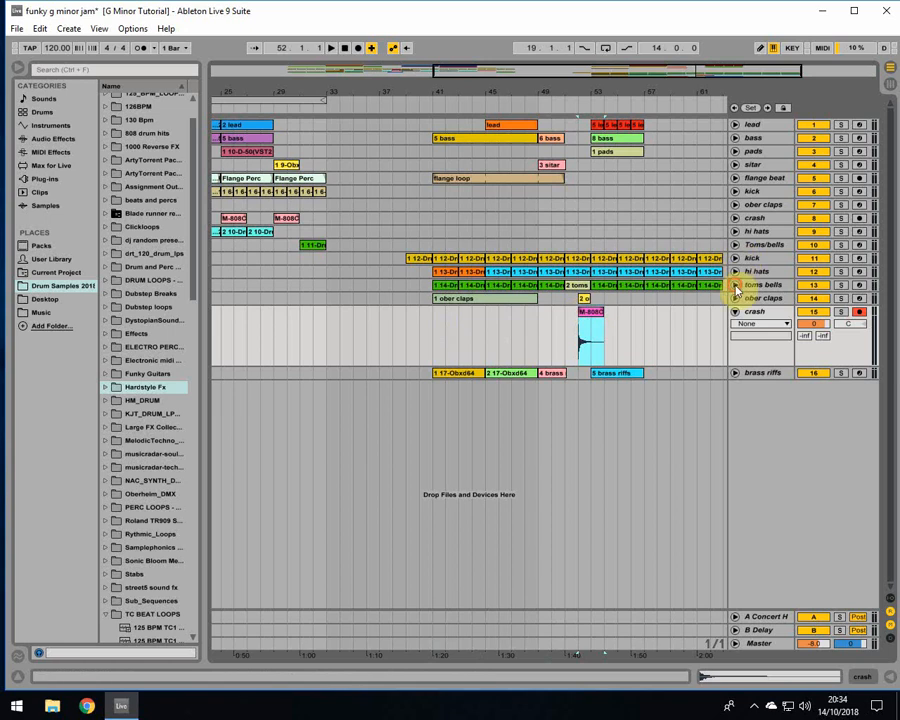
- Unfold the toms bells track and copy the M-808Cy7 crash through bar 52 so its hits follow the toms fill up to 52.4
left_click(735, 286)
left_click_drag(633, 87, 370, 290)
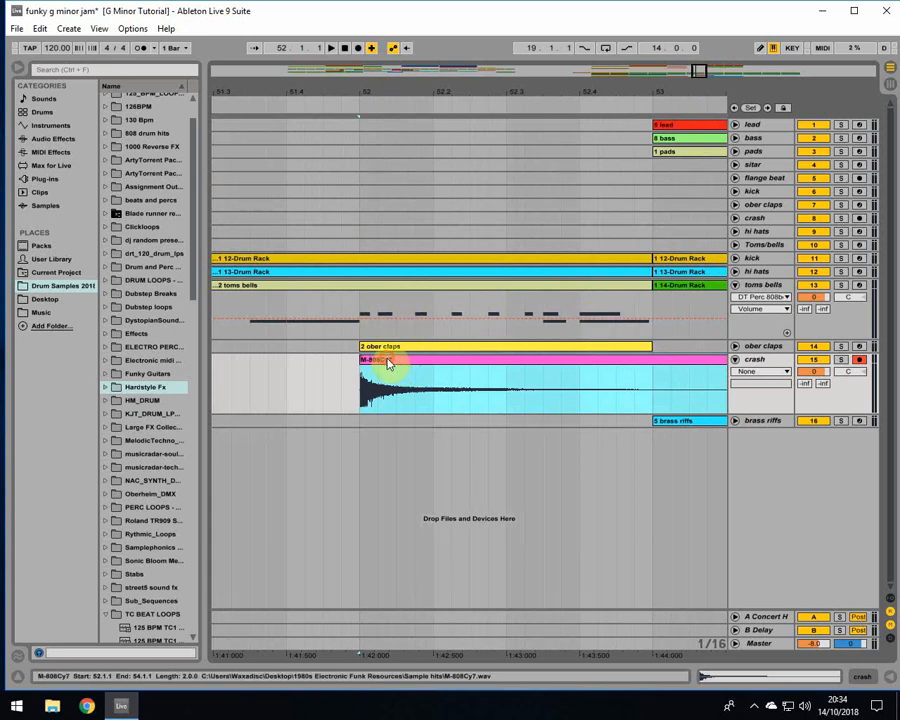
left_click_drag(388, 361, 441, 361)
left_click_drag(441, 361, 590, 364)
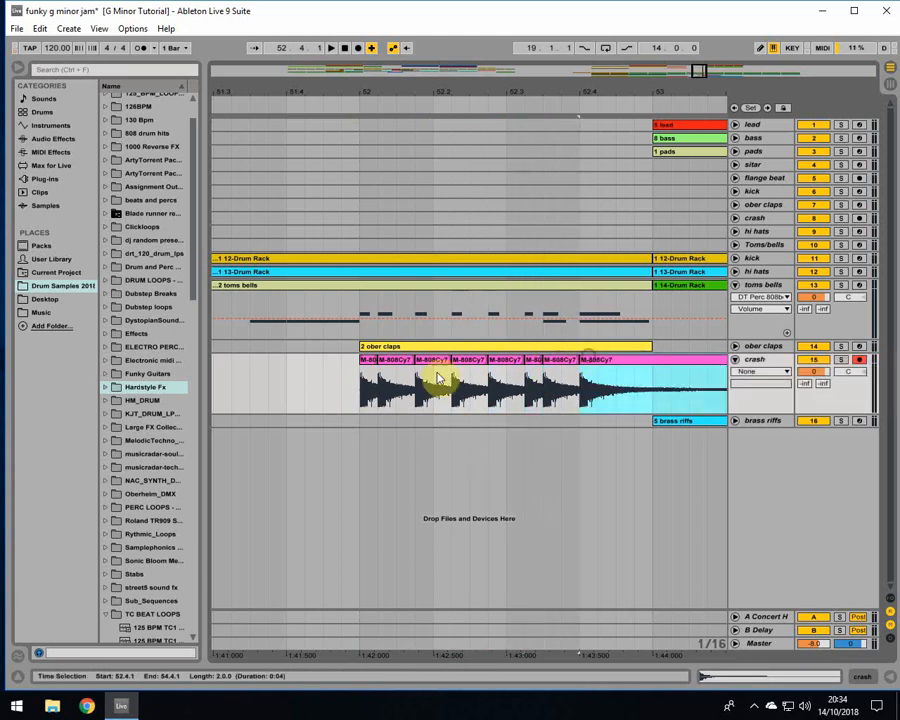
- Play back the crash fill from bar 52, soloing the crash track briefly to check its timing
left_click(366, 360)
key("space")
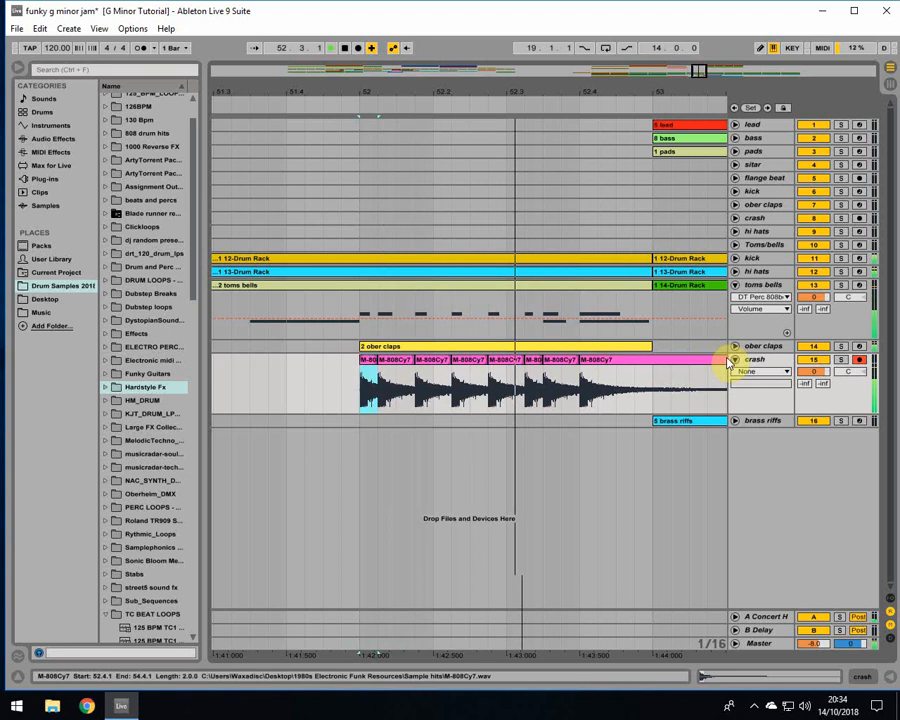
left_click(841, 361)
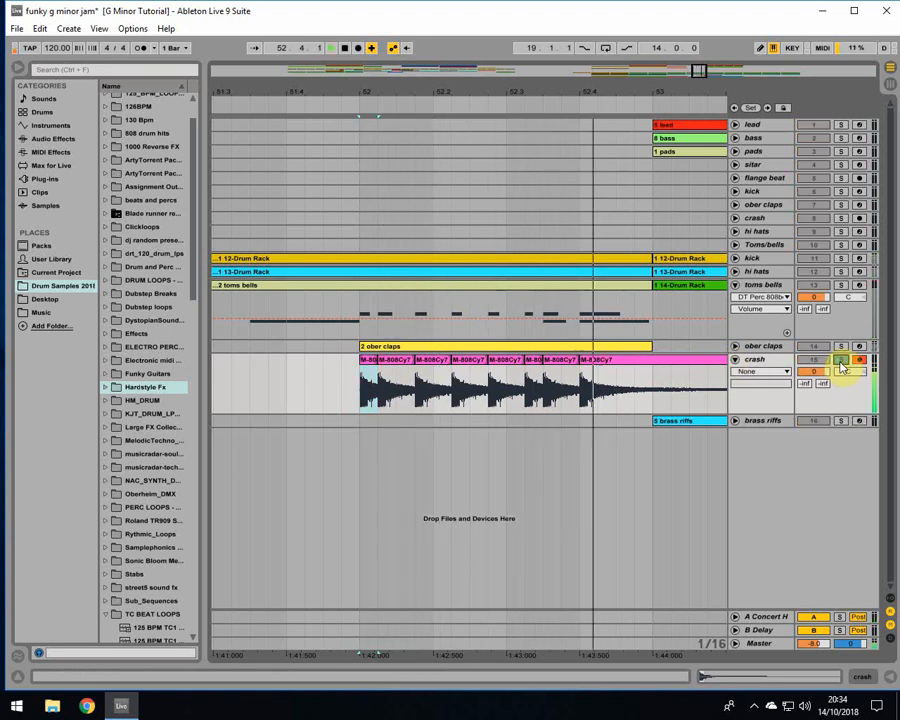
key("space")
left_click(841, 361)
- Copy the last M-808Cy7 crash clip from 52.4 to the start of bar 53
left_click(596, 360)
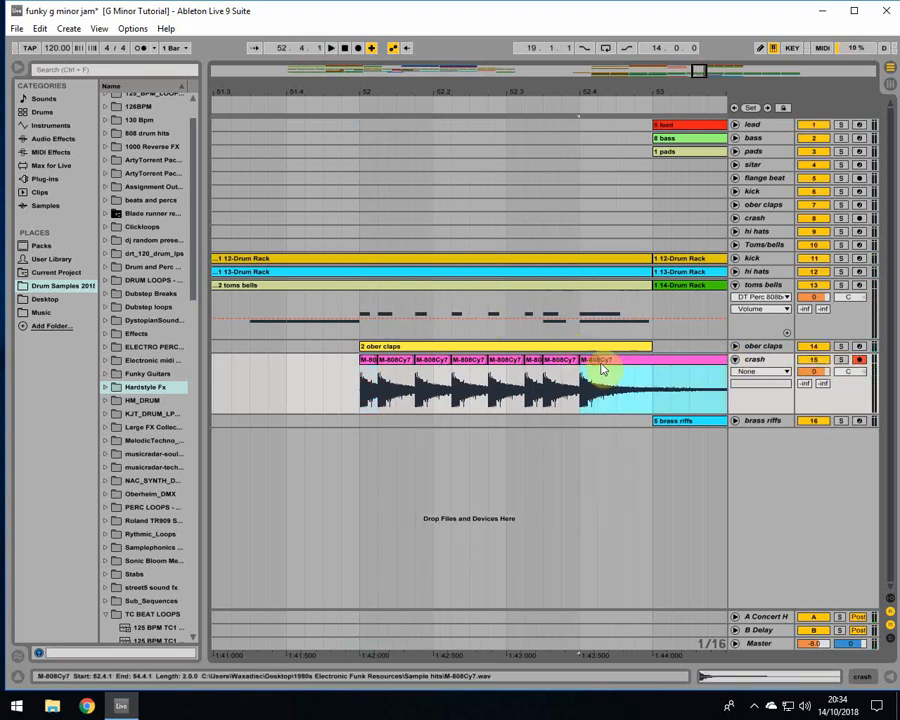
left_click_drag(601, 372, 655, 373)
left_click(652, 374)
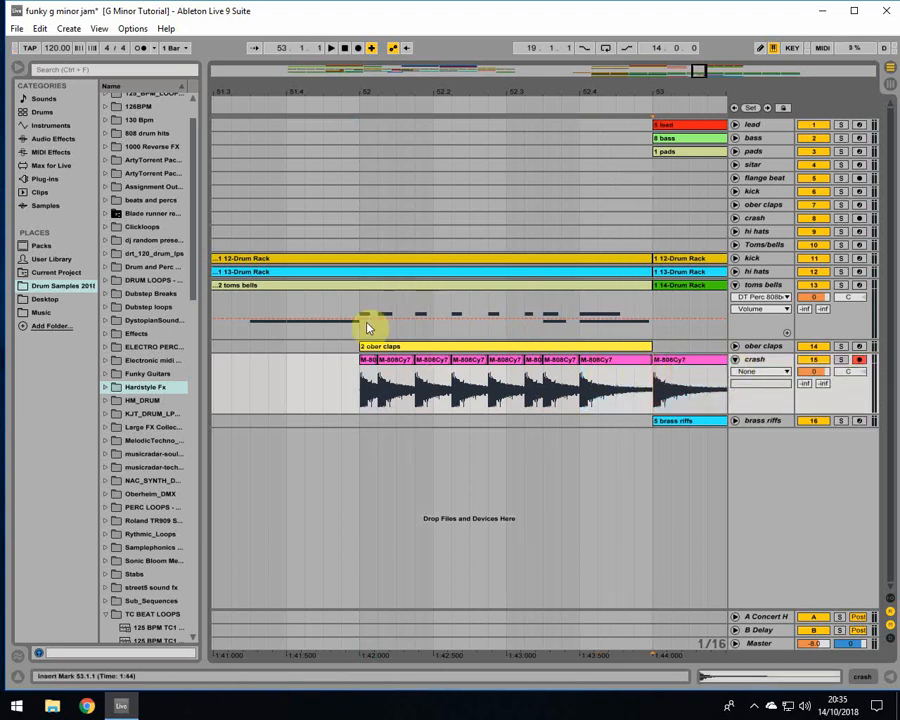
- Play the arrangement from bar 52 through the transition into bar 53 and fold the toms bells track
key("x")
left_click(510, 216)
key("space")
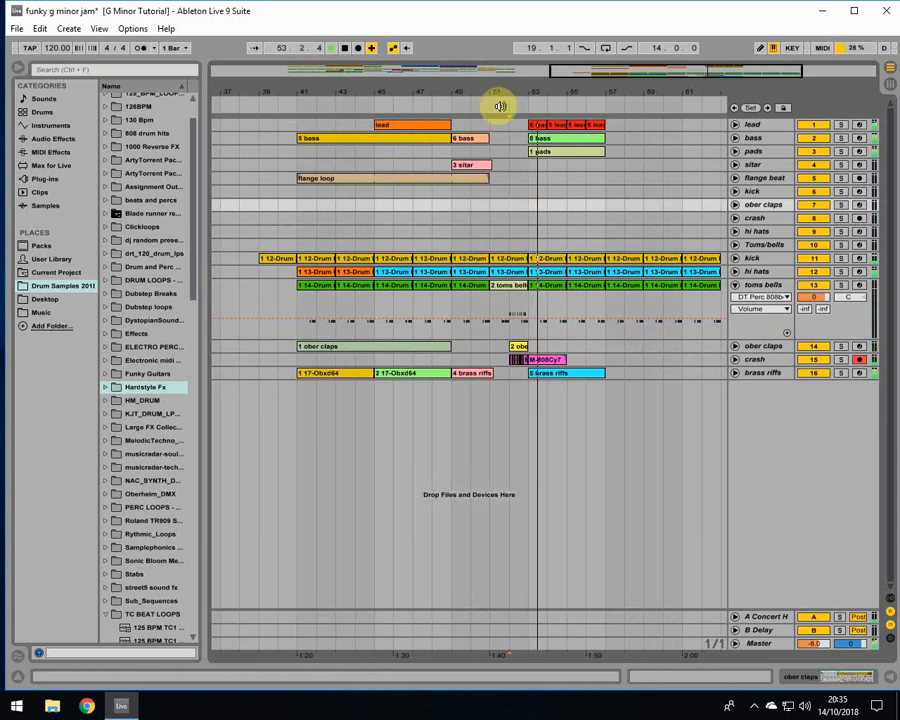
left_click(735, 285)
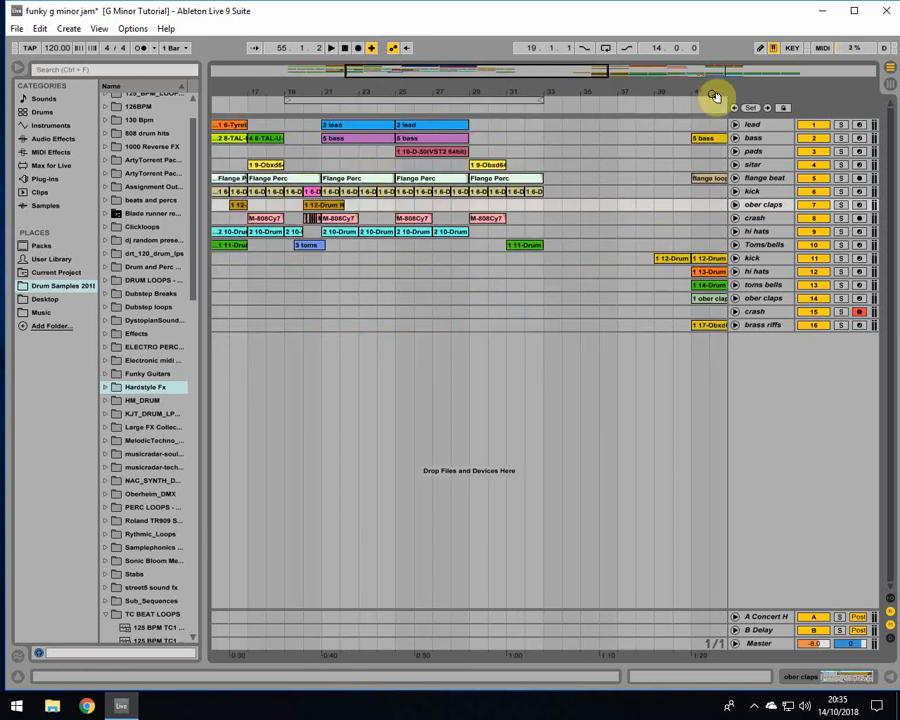
- Unfold the lower kick track, recolour its clip at bar 51 turquoise and open its notes
left_click_drag(712, 93, 388, 90)
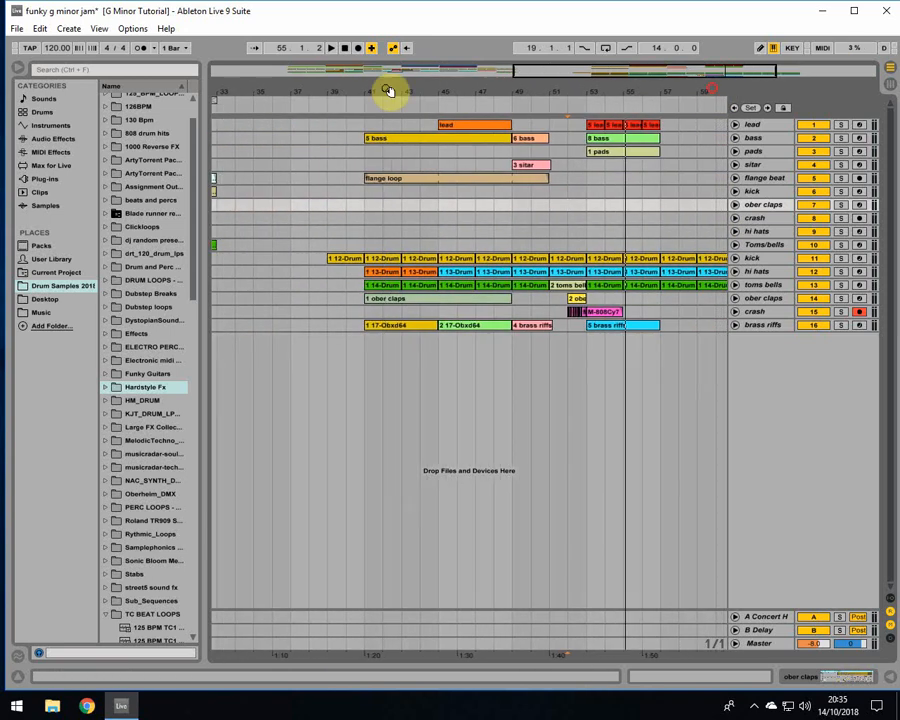
left_click(735, 258)
left_click(573, 259)
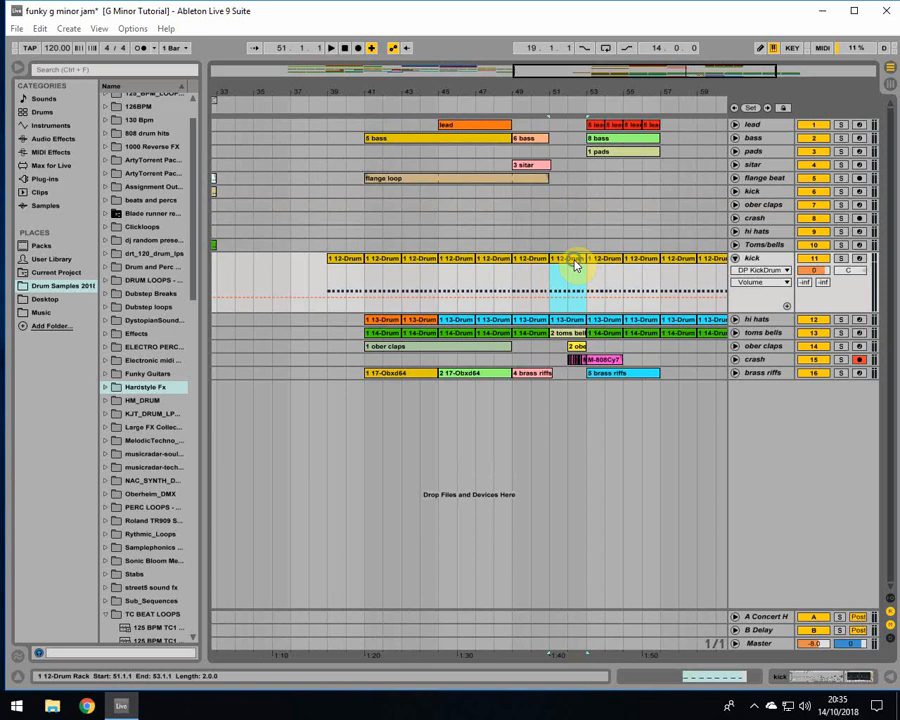
right_click(575, 265)
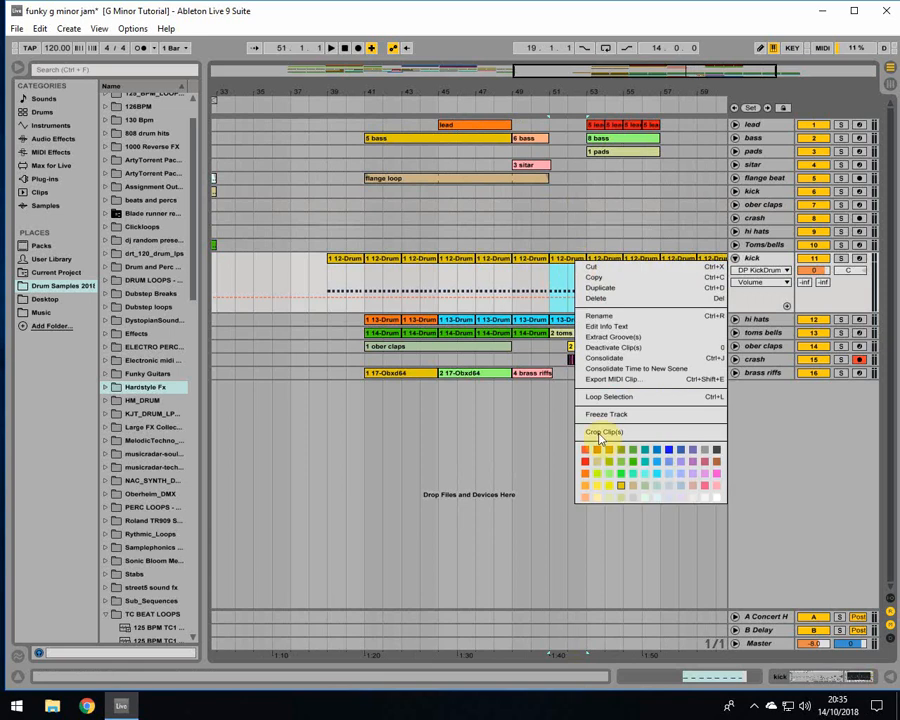
left_click(632, 484)
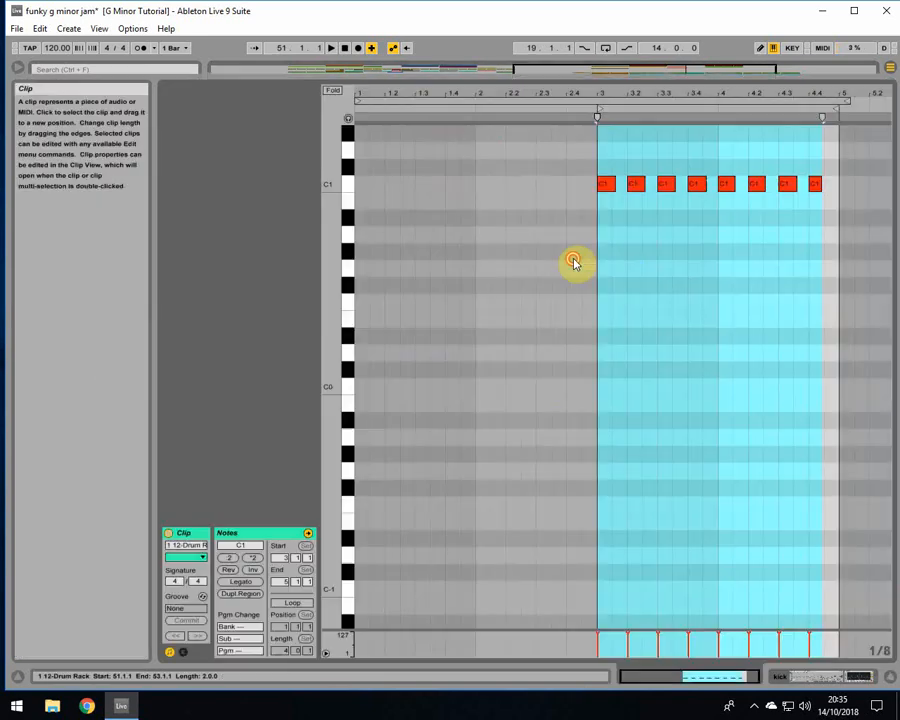
double_click(570, 258)
left_click(610, 237)
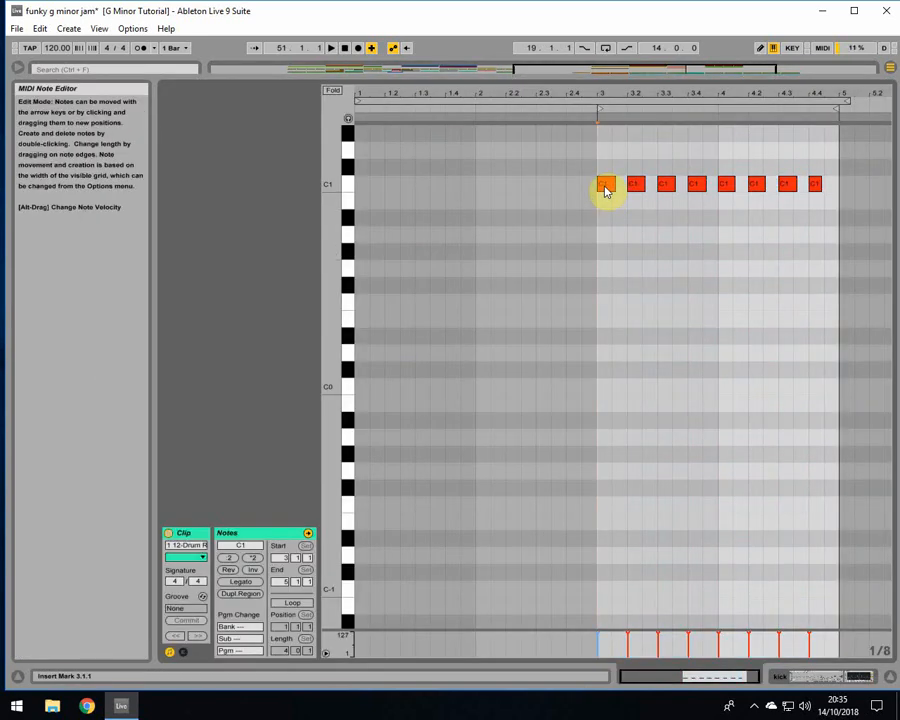
- Arm the kick track for recording and shorten its turquoise clip at bar 51 to end at bar 52
left_click(850, 680)
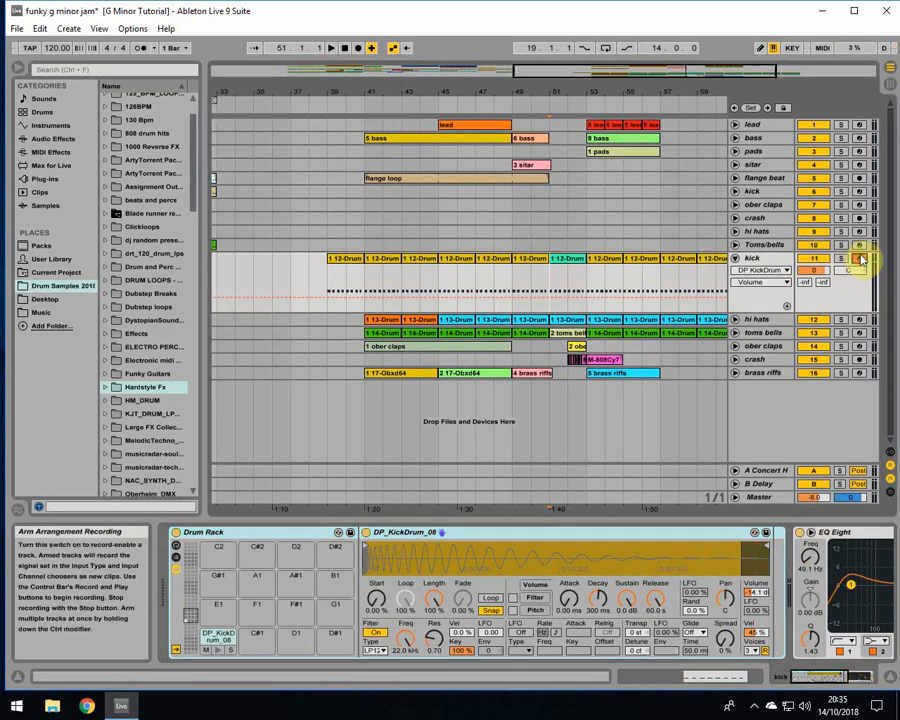
key("a")
left_click(568, 262)
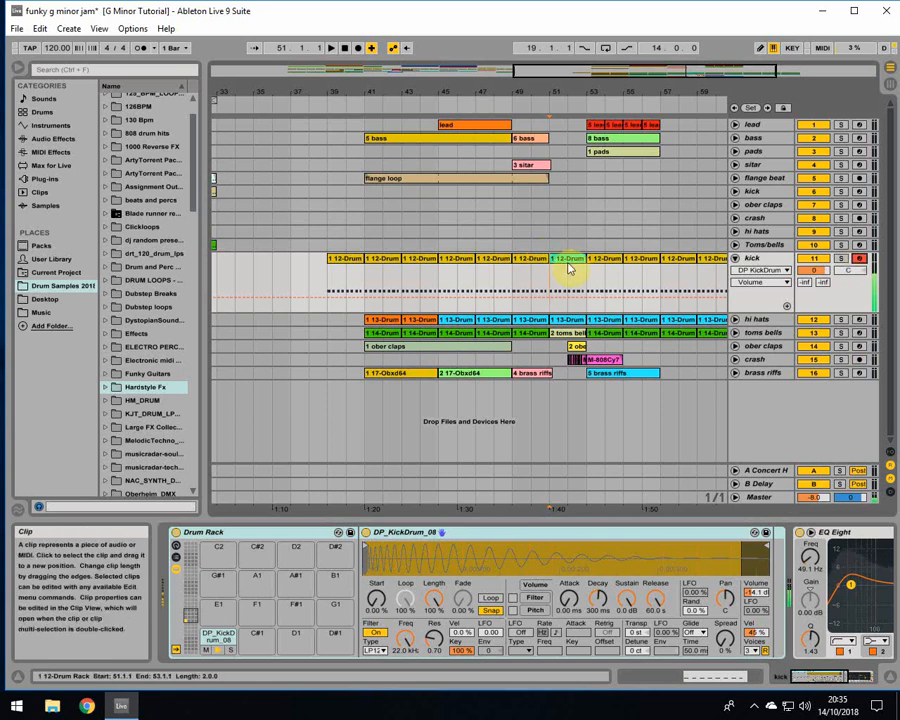
left_click_drag(581, 259, 571, 260)
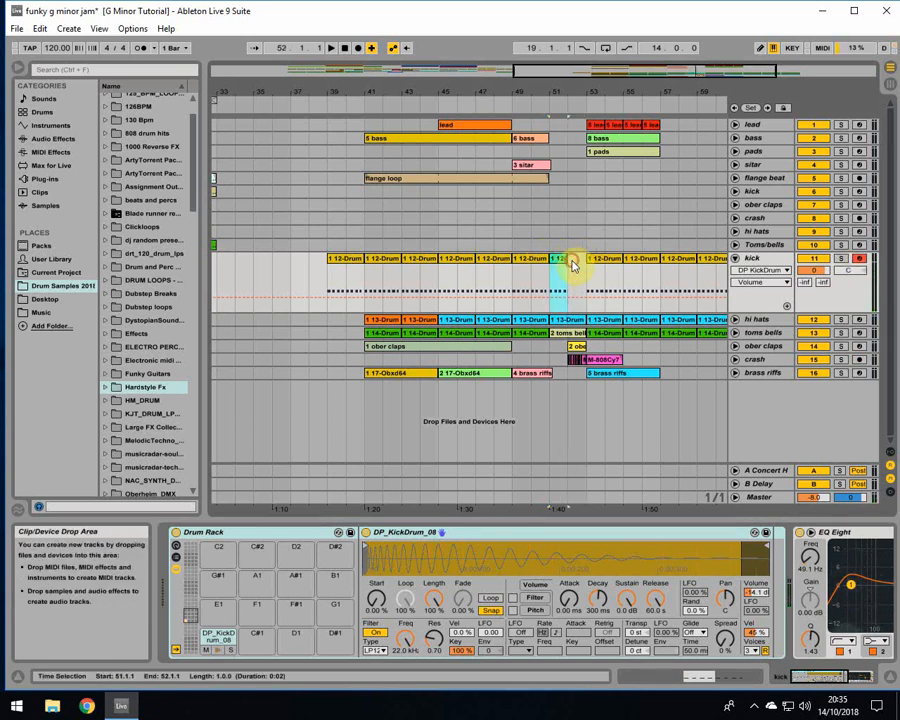
left_click(571, 266)
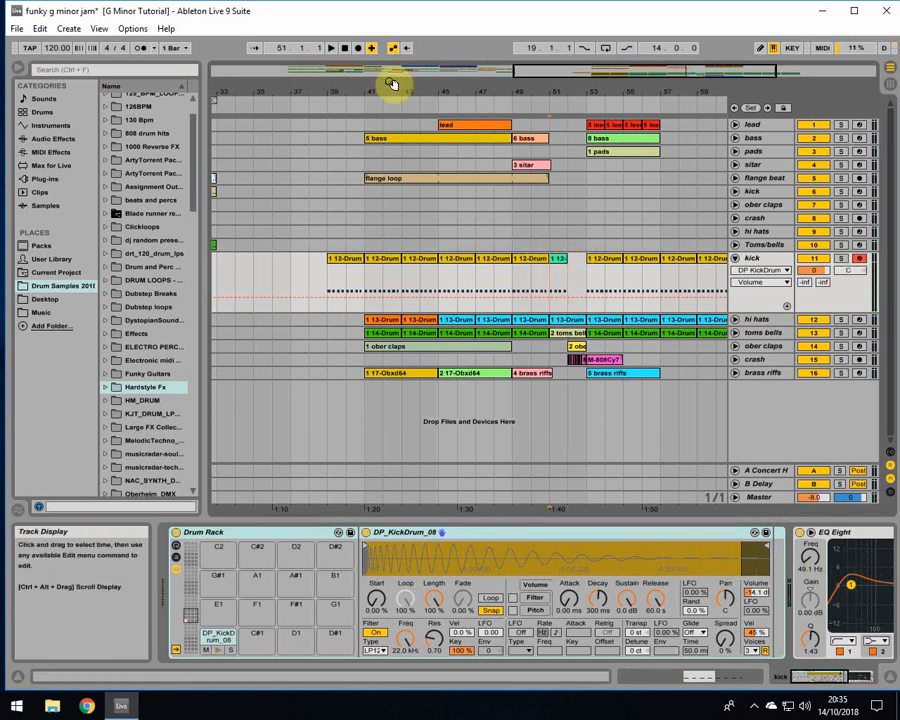
- Record a new kick fill from bar 51 up to bar 53 on the armed kick track
left_click(331, 48)
left_click(358, 49)
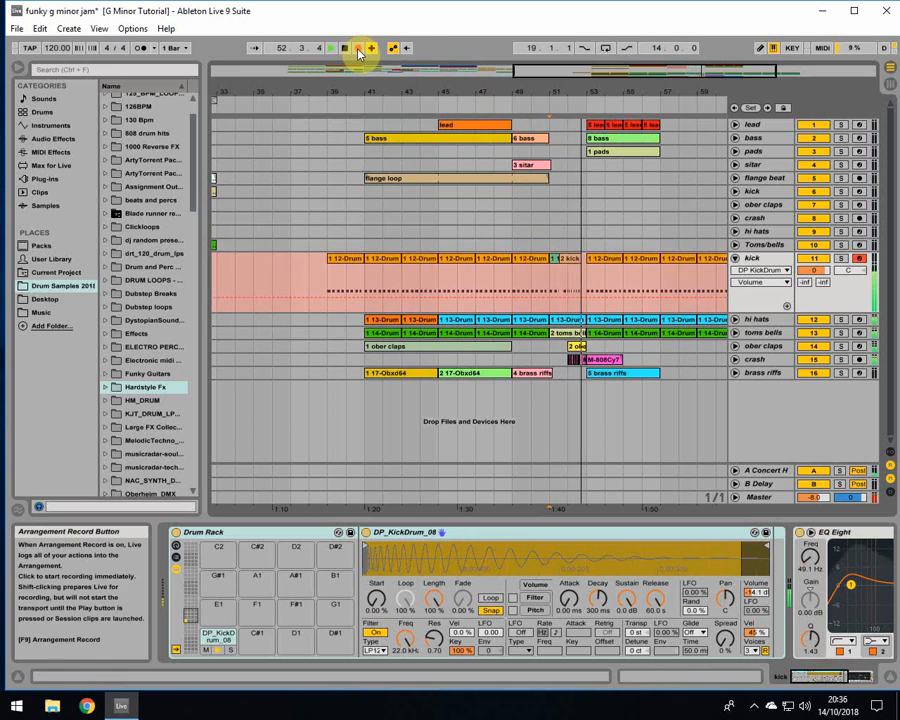
left_click(345, 49)
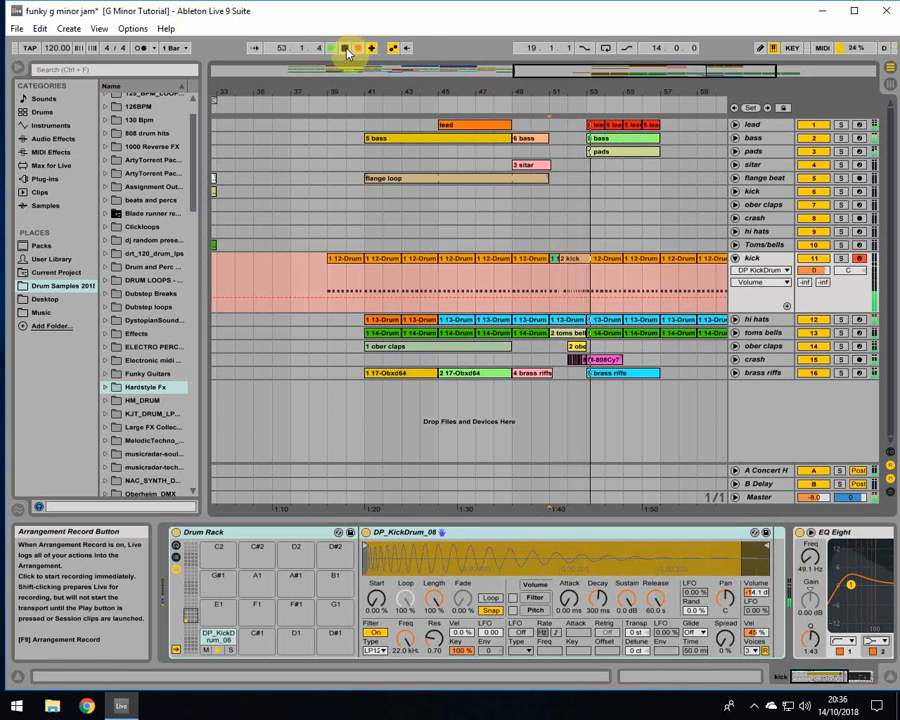
- Open the recorded 2 kick clip and quantize the C1 fill notes between 1.4 and clip bar 3
left_click(592, 259)
left_click(572, 260)
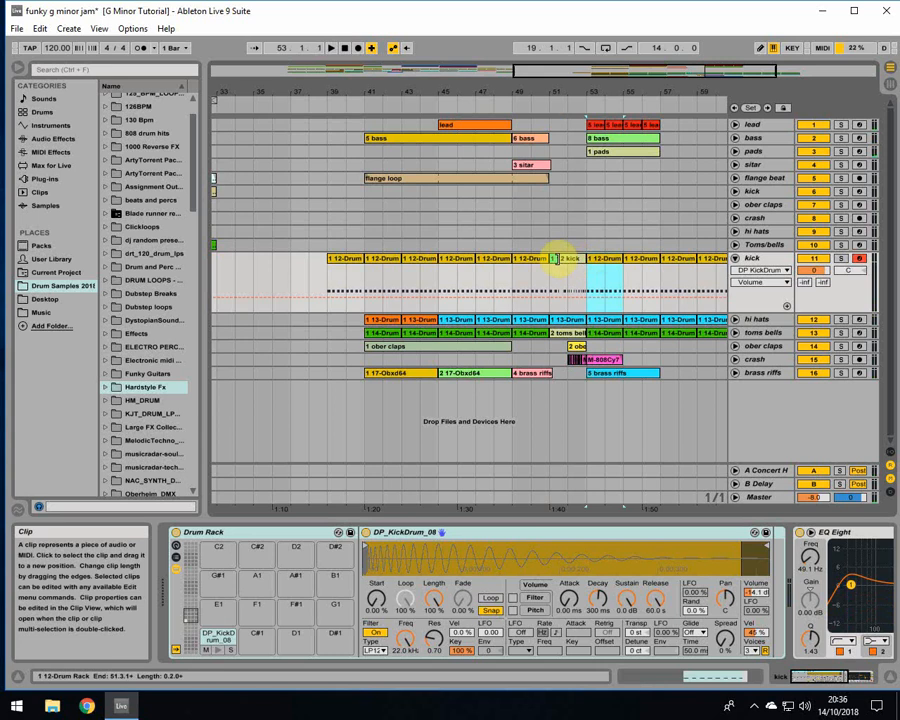
double_click(558, 257)
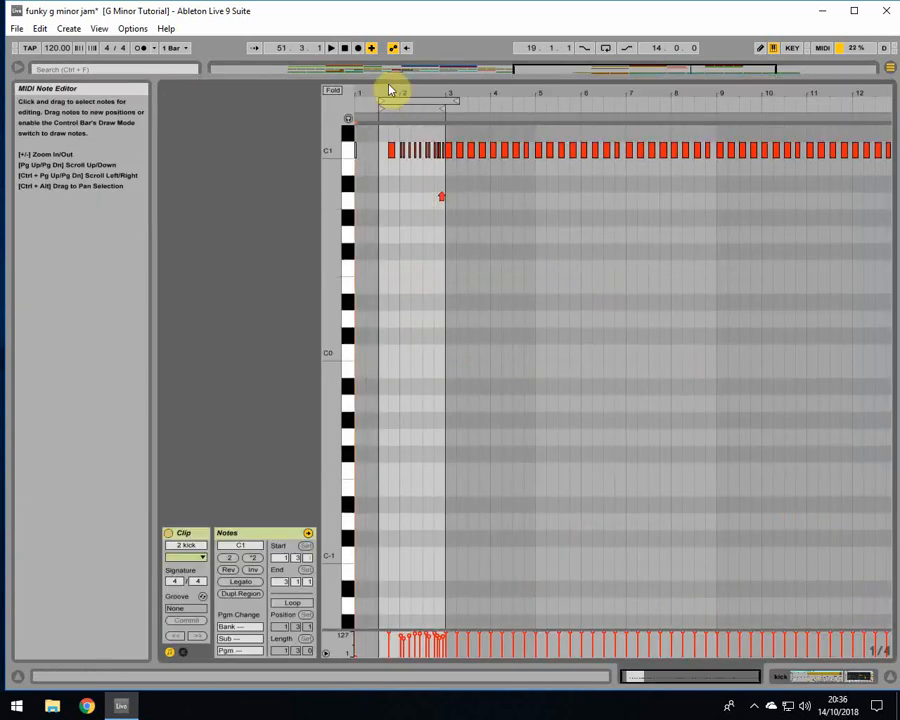
left_click_drag(391, 91, 772, 138)
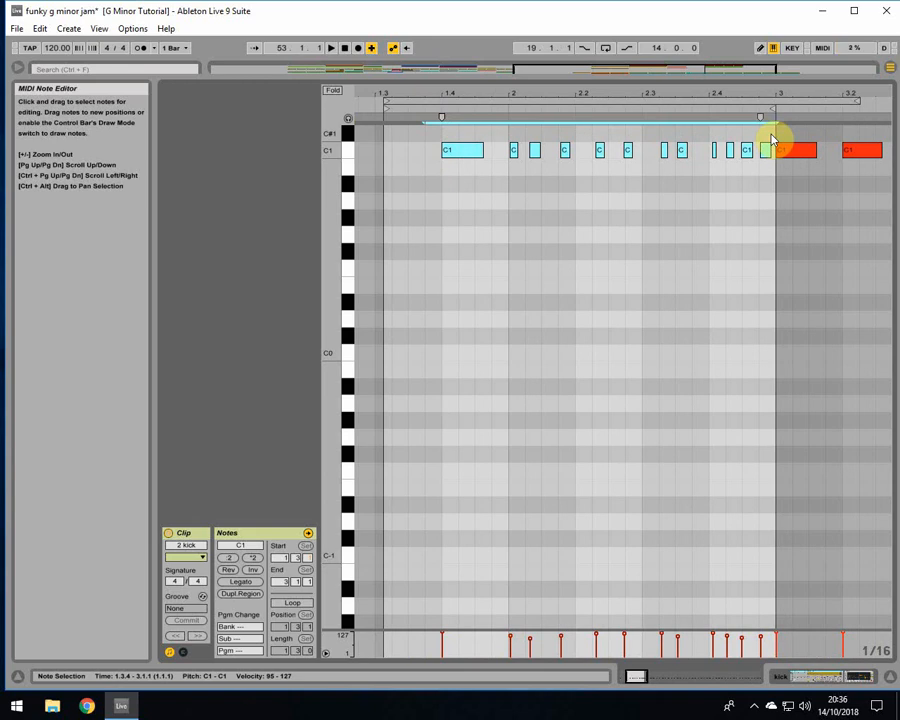
key("ctrl+u")
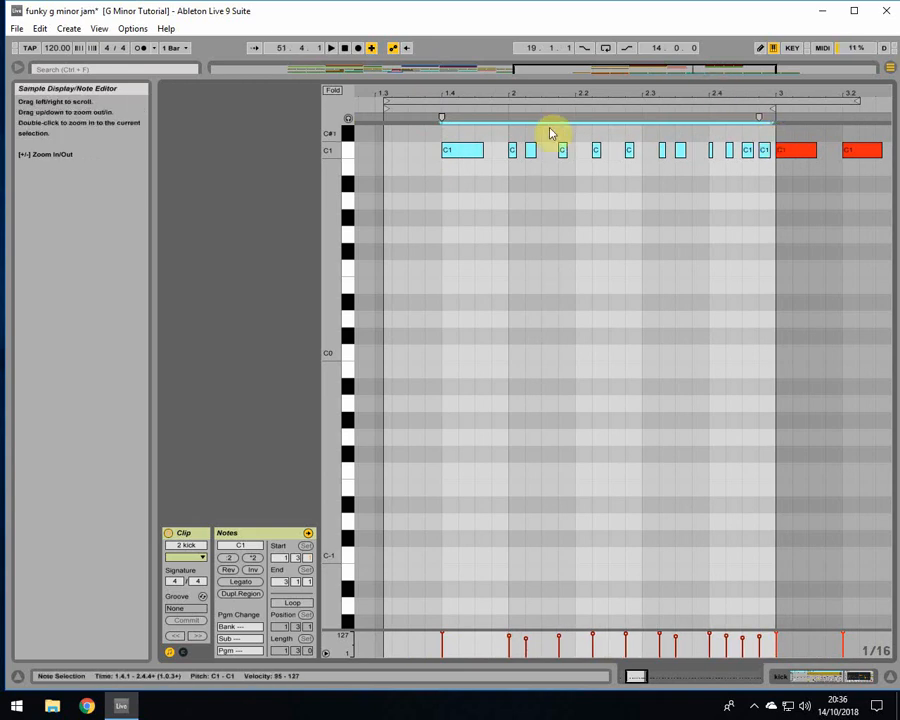
- Raise the velocity of all C1 notes in clip bar 2 to 127 and play back the kick fill
left_click(714, 168)
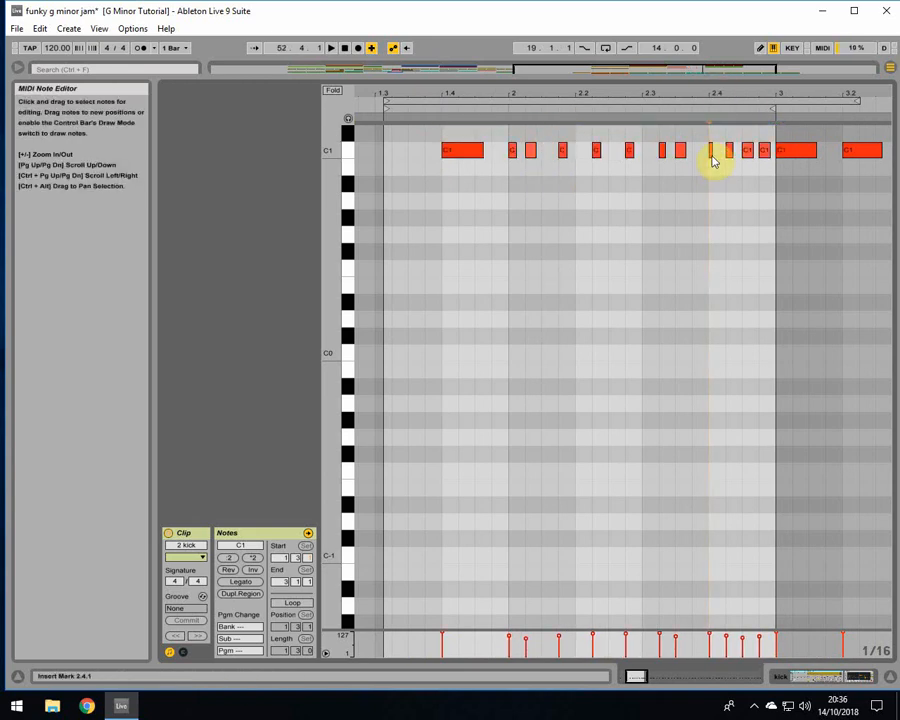
left_click(711, 154)
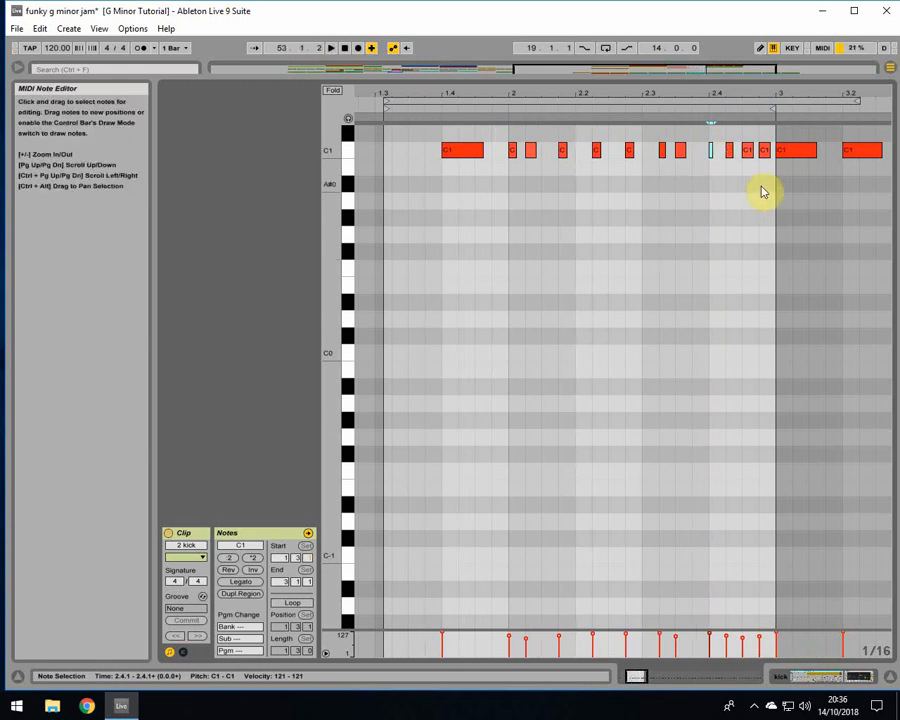
left_click_drag(770, 186, 488, 130)
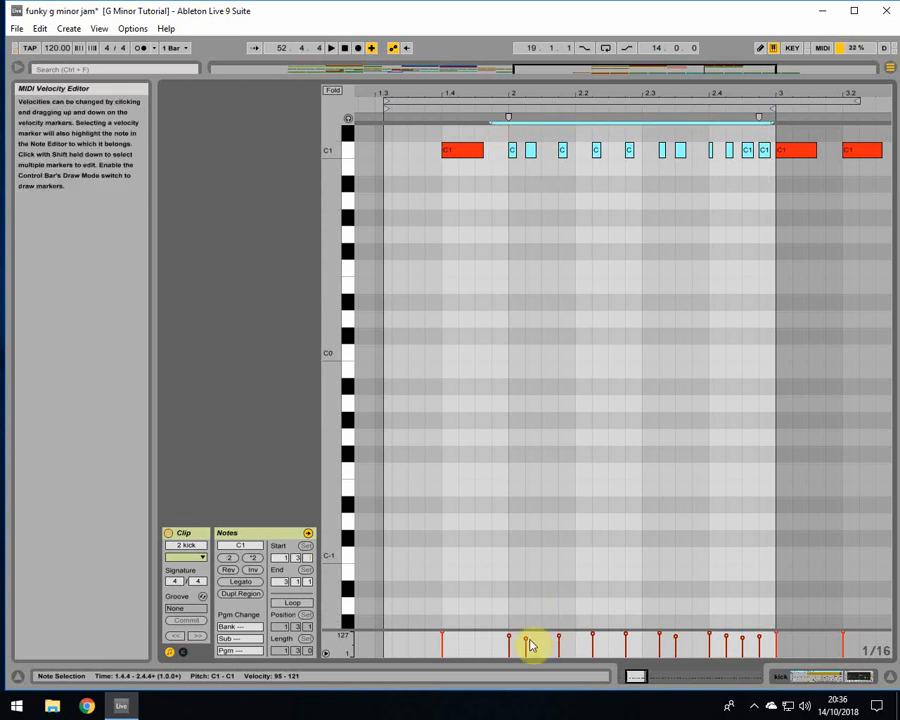
left_click(526, 640)
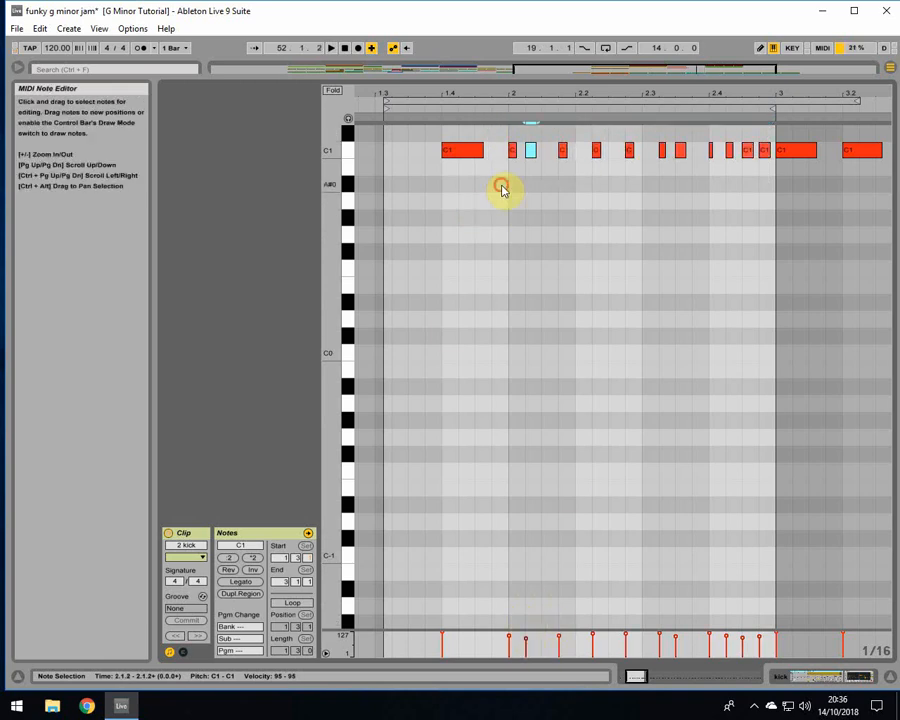
left_click_drag(503, 190, 777, 129)
left_click(735, 203)
left_click_drag(760, 175, 505, 132)
left_click_drag(527, 643, 540, 227)
key("space")
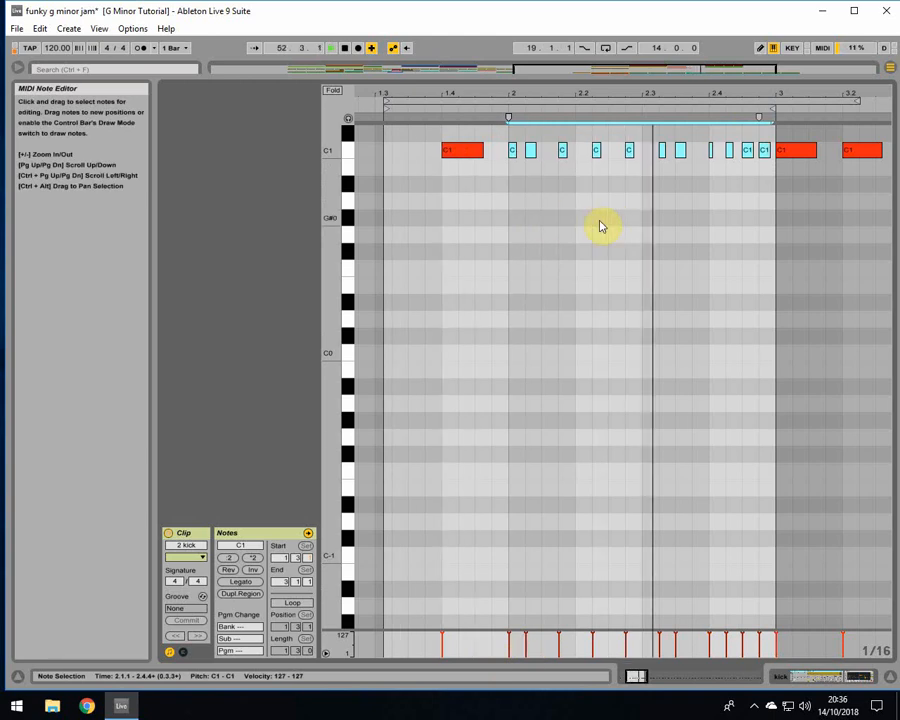
key("space")
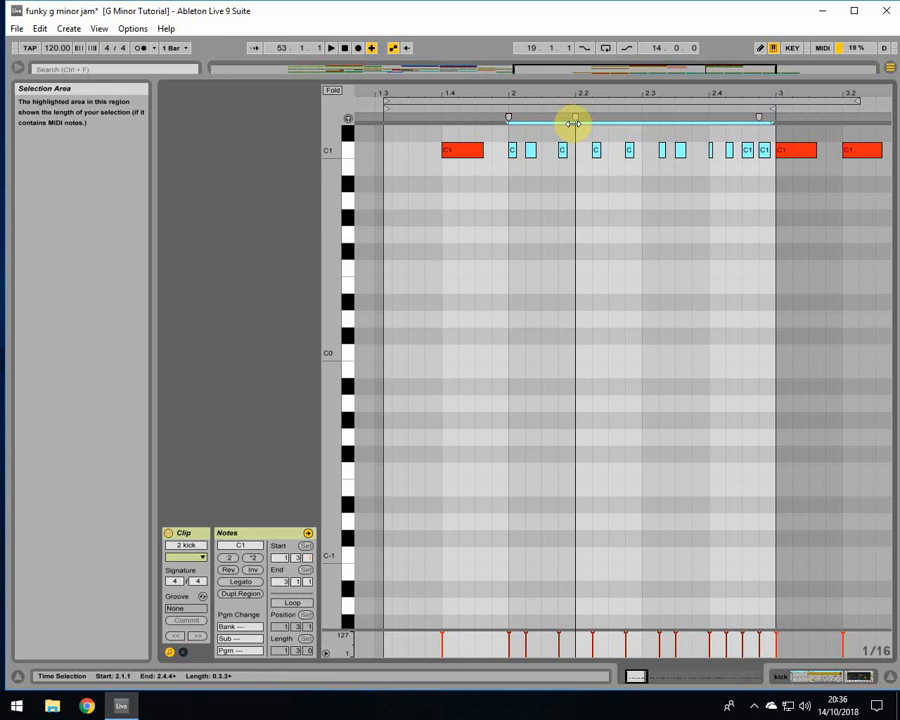
- In the arrangement, trim the 2 kick clip to start at bar 52 and replace the turquoise bar 51 clip with the yellow kick pattern
left_click(889, 679)
left_click(565, 260)
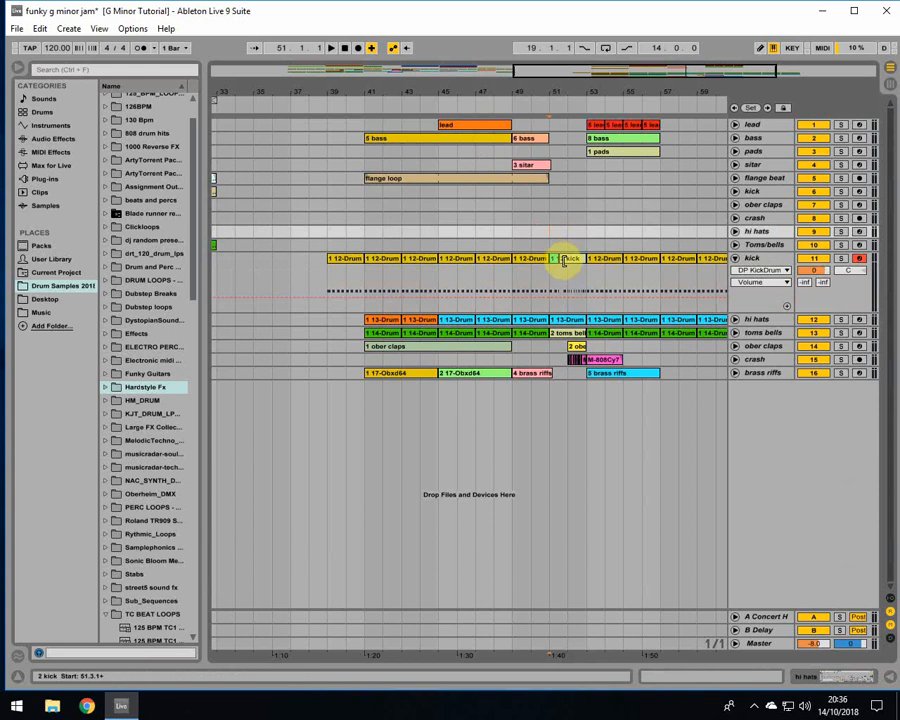
left_click(558, 261)
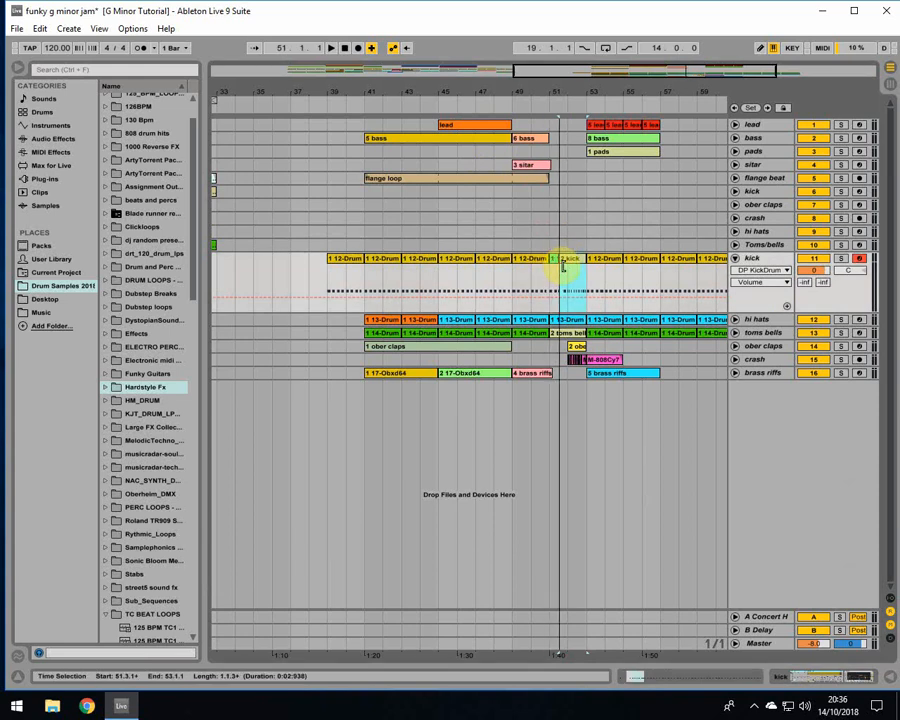
mouse_move(557, 260)
left_mouse_down()
mouse_move(572, 261)
mouse_move(565, 258)
left_mouse_up()
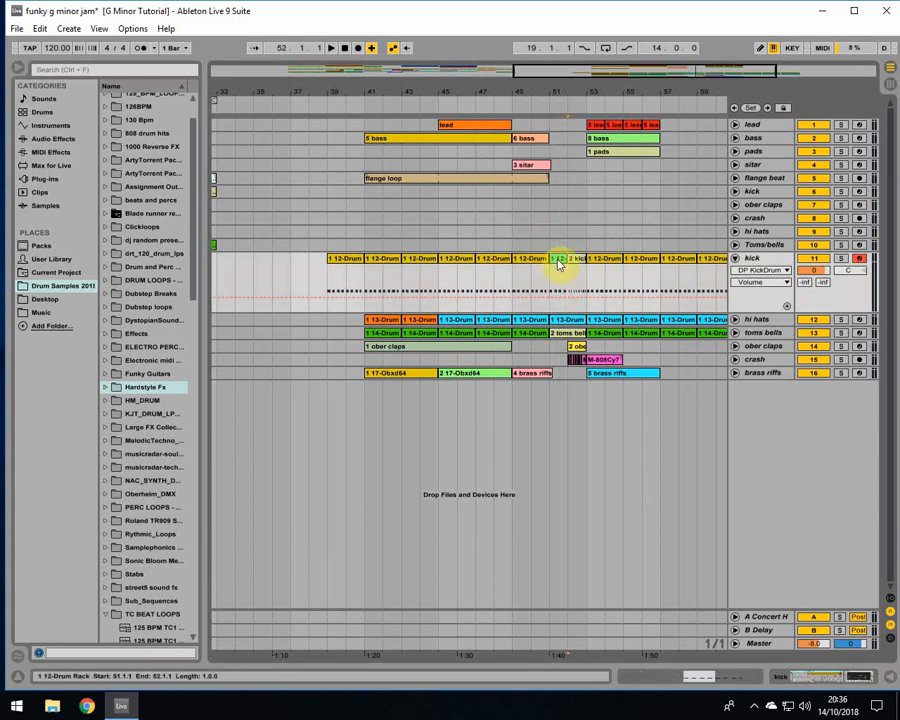
key("Delete")
mouse_move(548, 274)
left_mouse_down()
mouse_move(536, 275)
mouse_move(561, 265)
left_mouse_up()
- Recolour the 2 kick clip at bar 52 green and fold the kick track
right_click(577, 262)
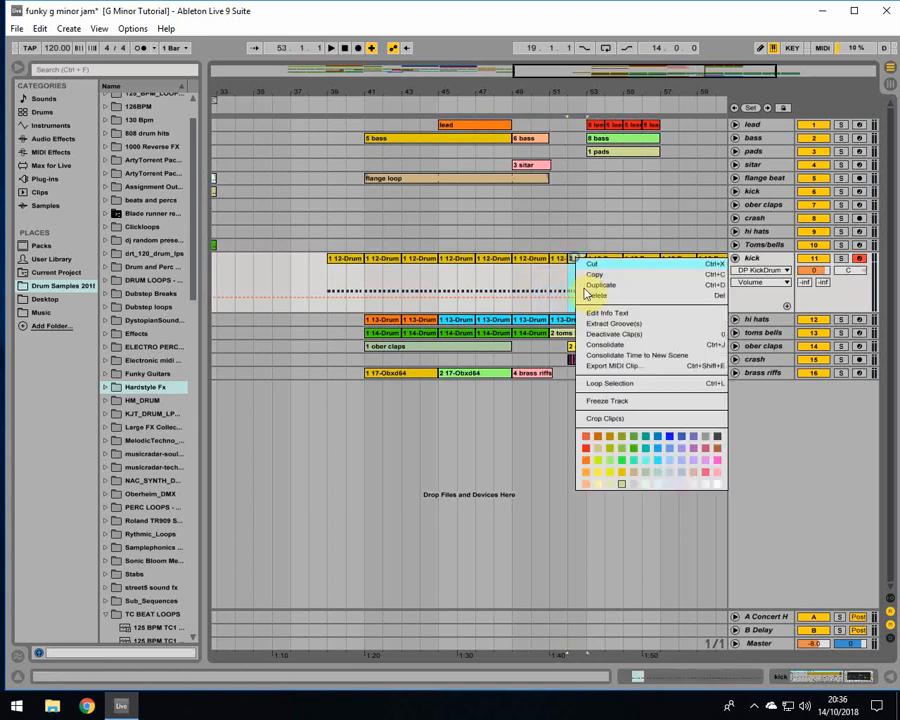
left_click(618, 458)
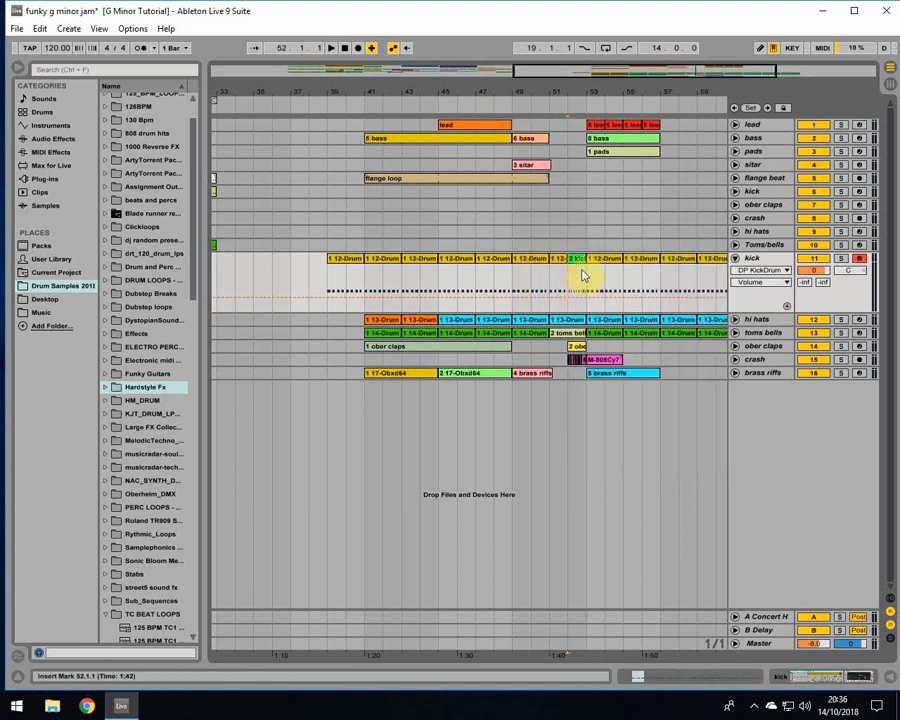
right_click(581, 260)
left_click(733, 259)
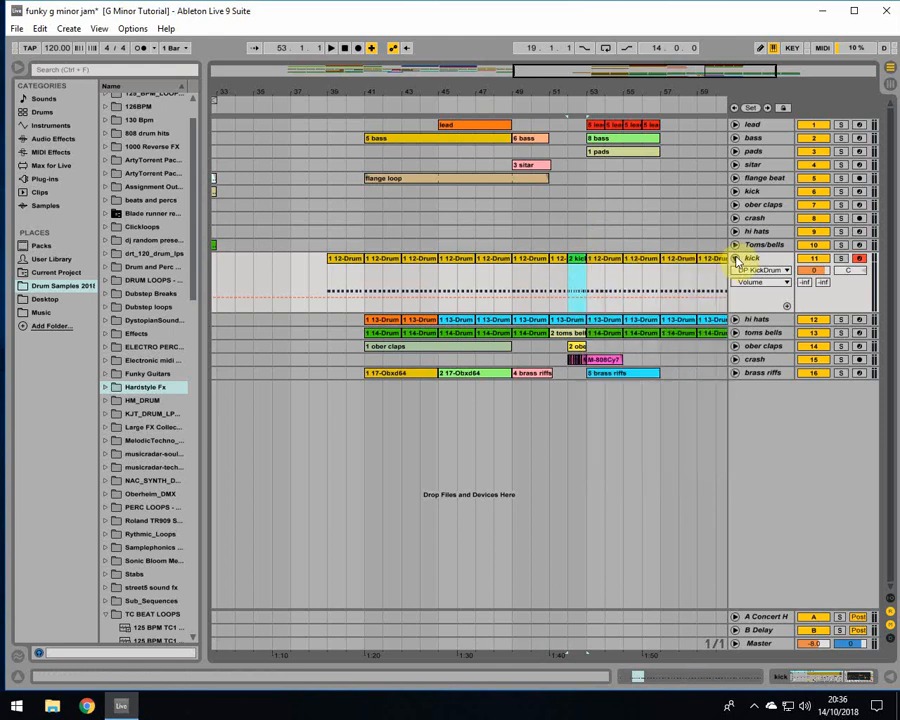
- Fold the kick track and play the arrangement from bar 51 to audition the combined drum fills into bar 53, stopping playback in that bar
left_click(735, 258)
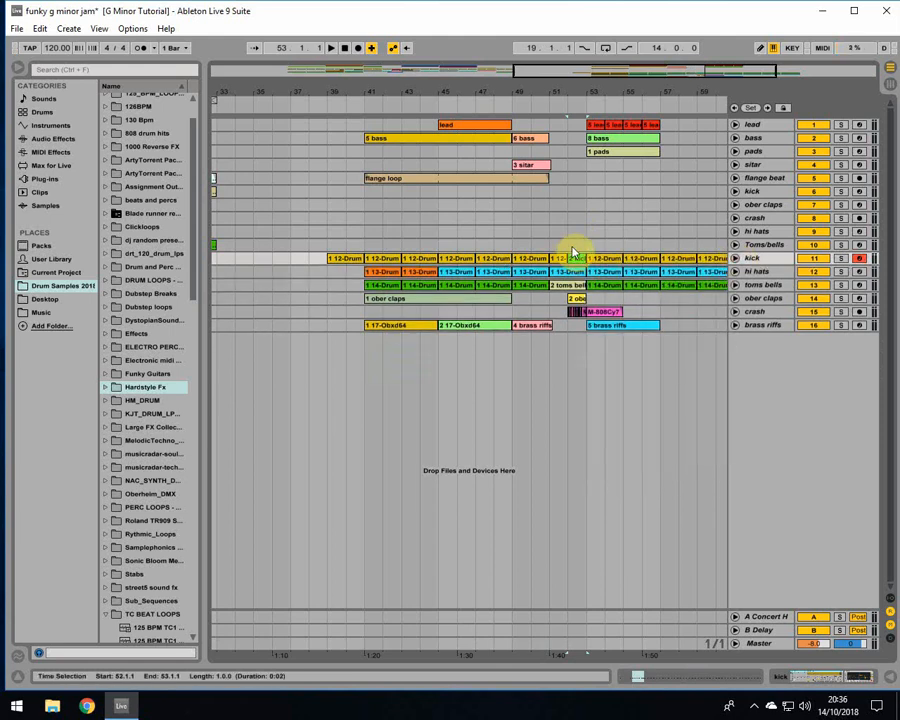
left_click(752, 286)
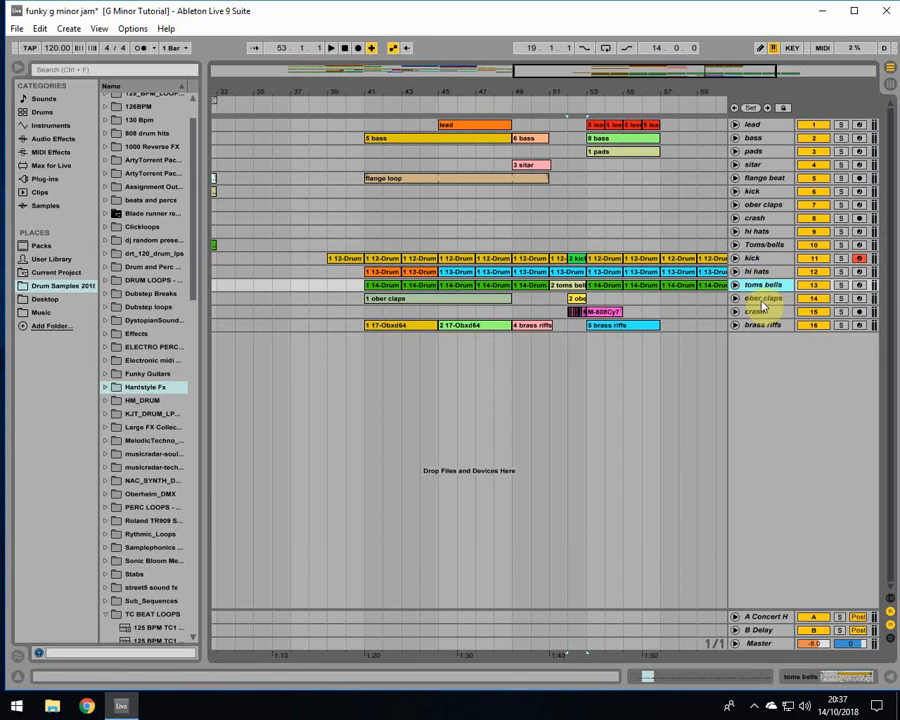
left_click(759, 312)
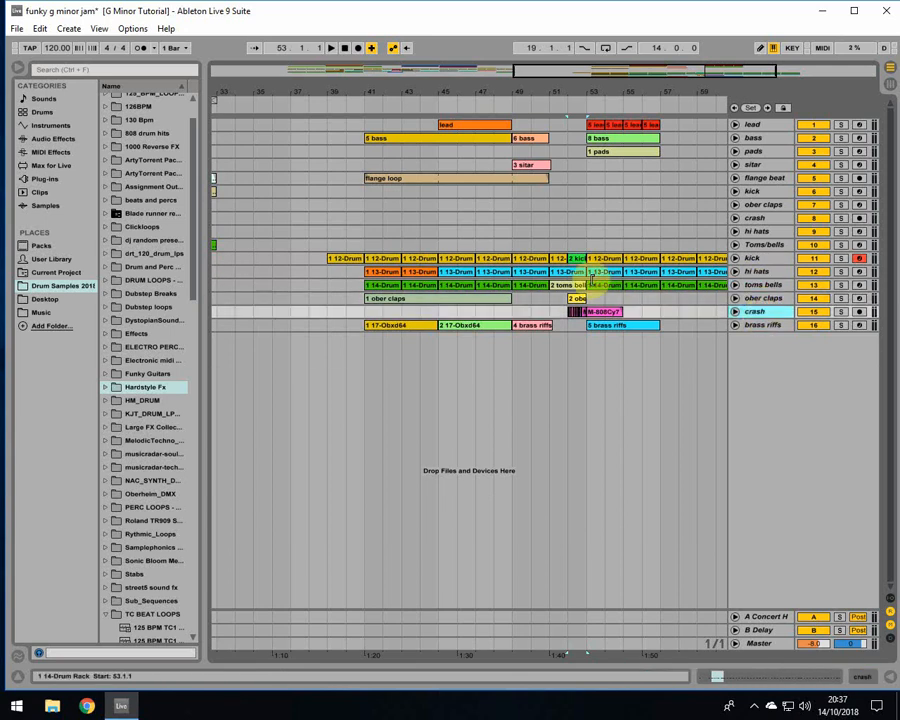
left_click(549, 301)
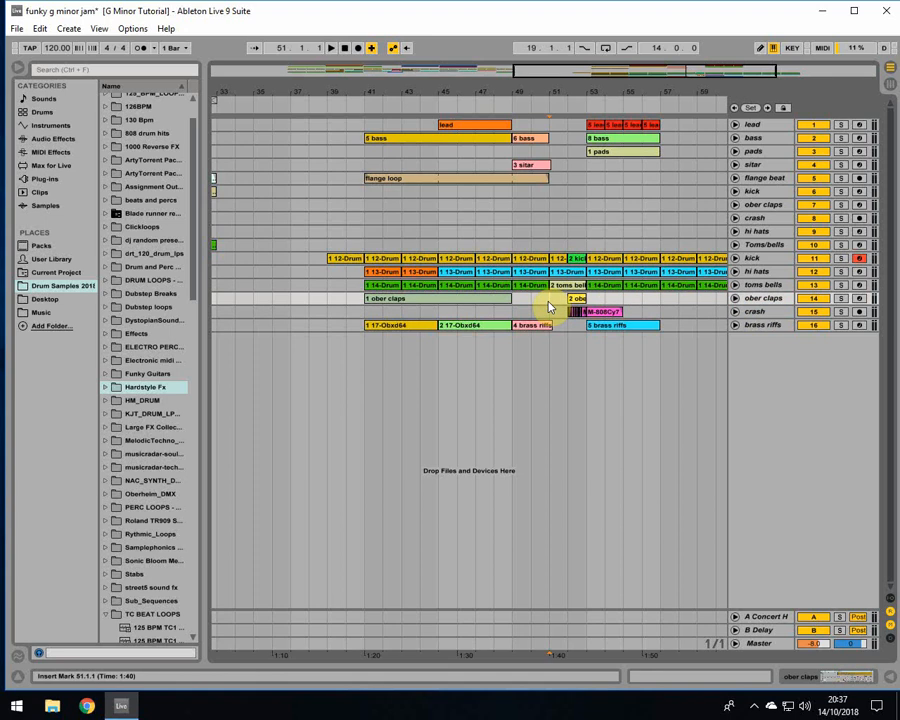
key("space")
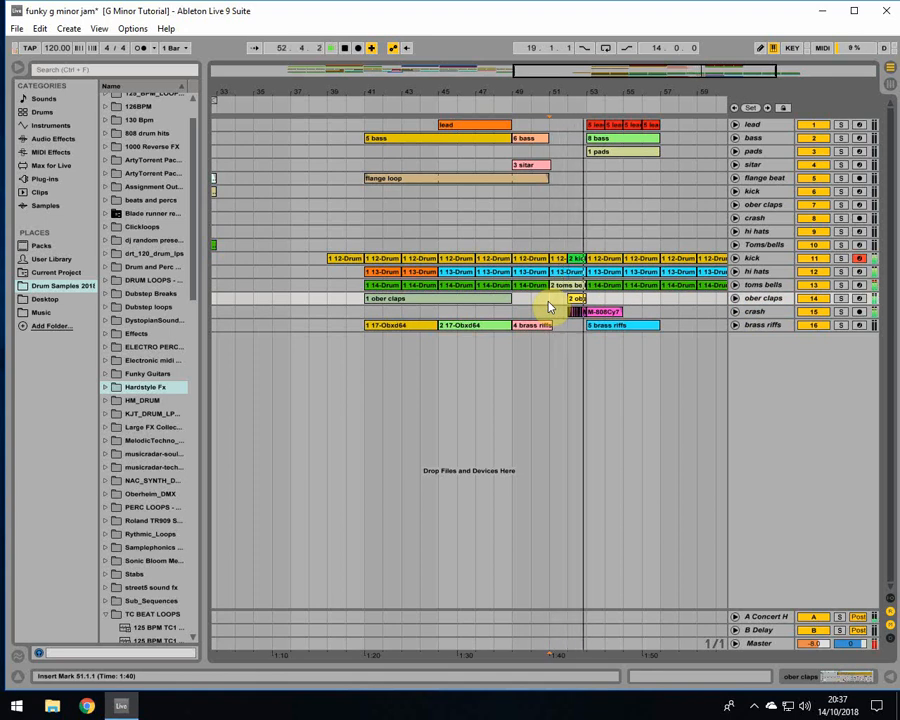
left_click_drag(571, 91, 592, 91)
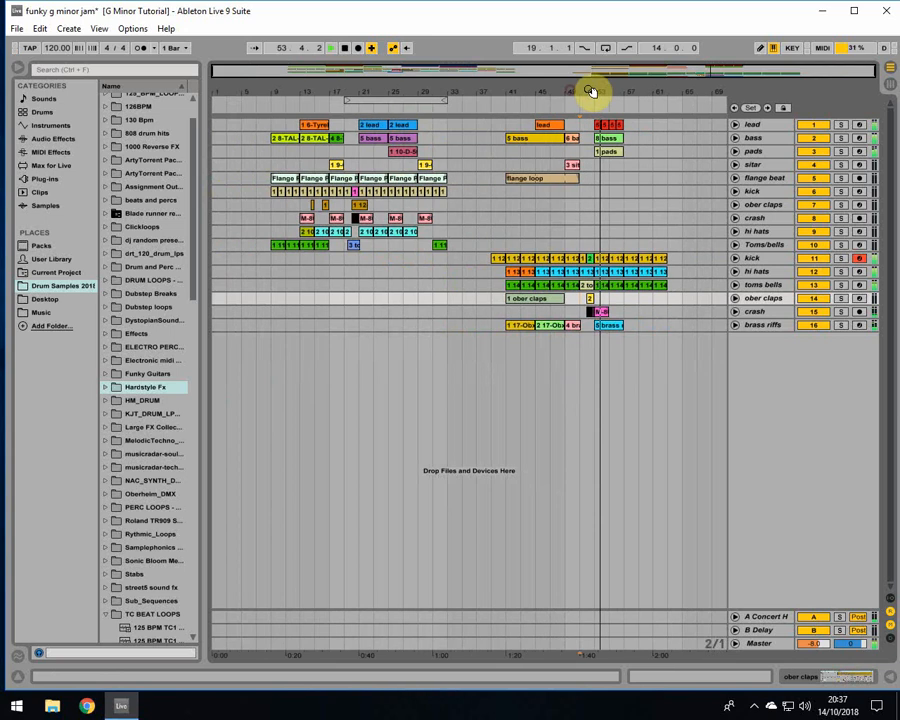
key("space")
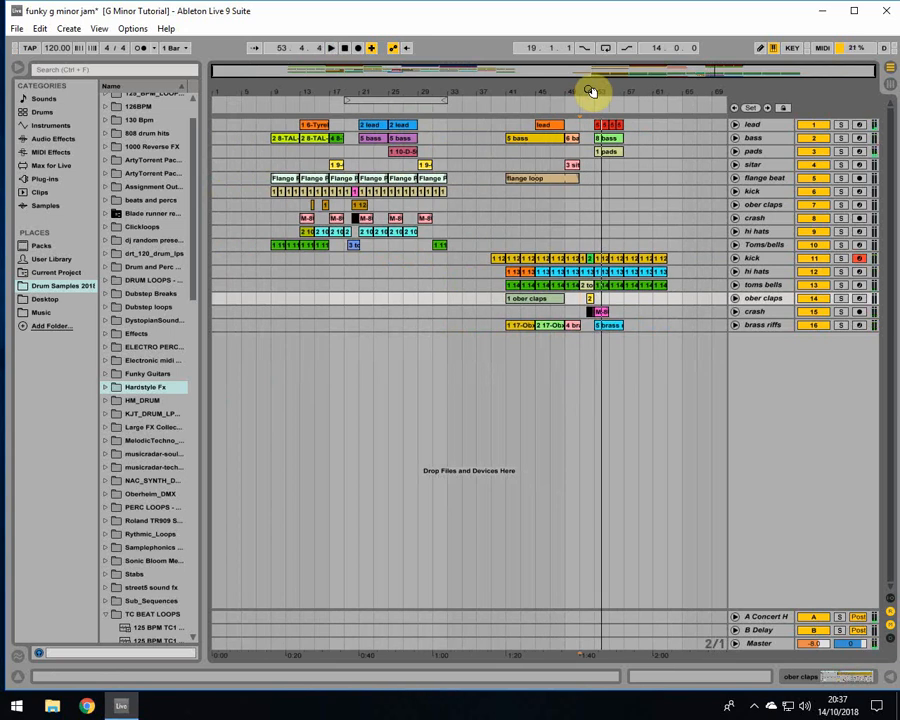